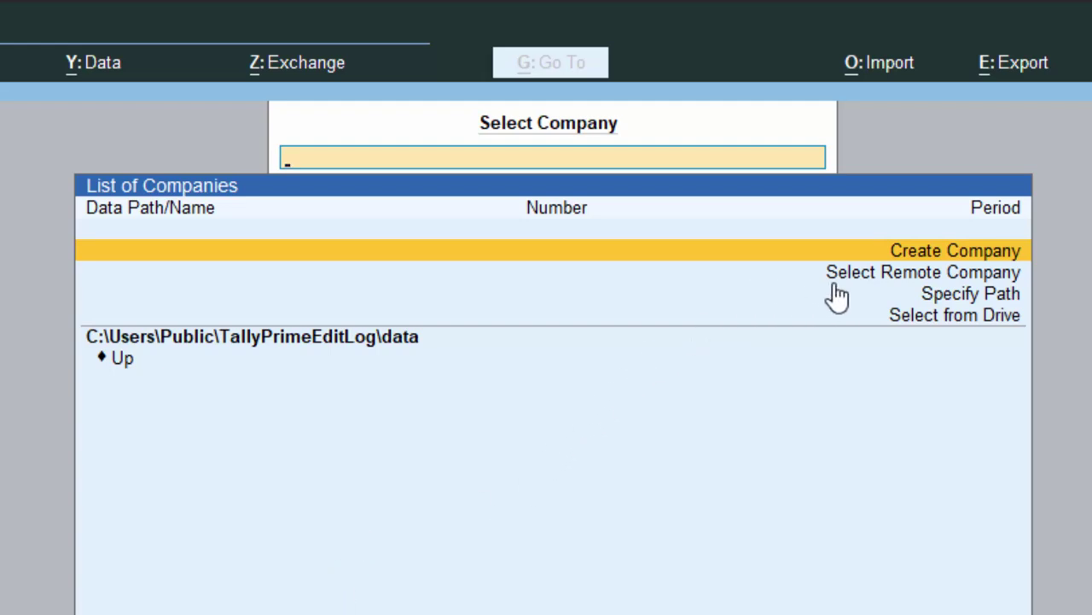
- Start creating a new company named My Shop1, keeping the same mailing name
{"action": "left_click", "coordinate": [976, 252]}
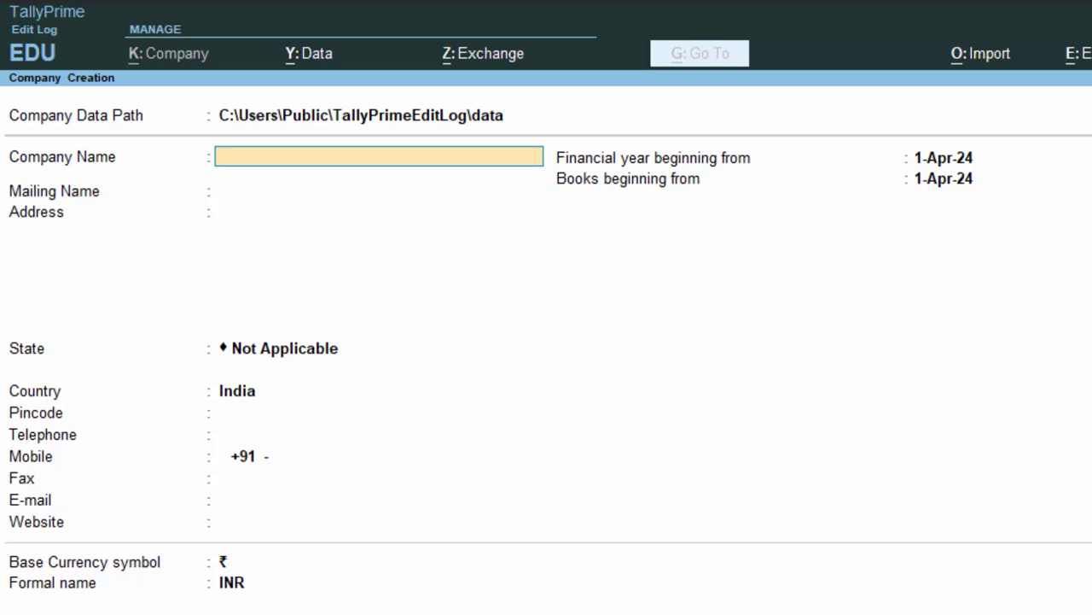
{"action": "type", "text": "My Shop1"}
{"action": "key", "text": "Return"}
{"action": "key", "text": "Return"}
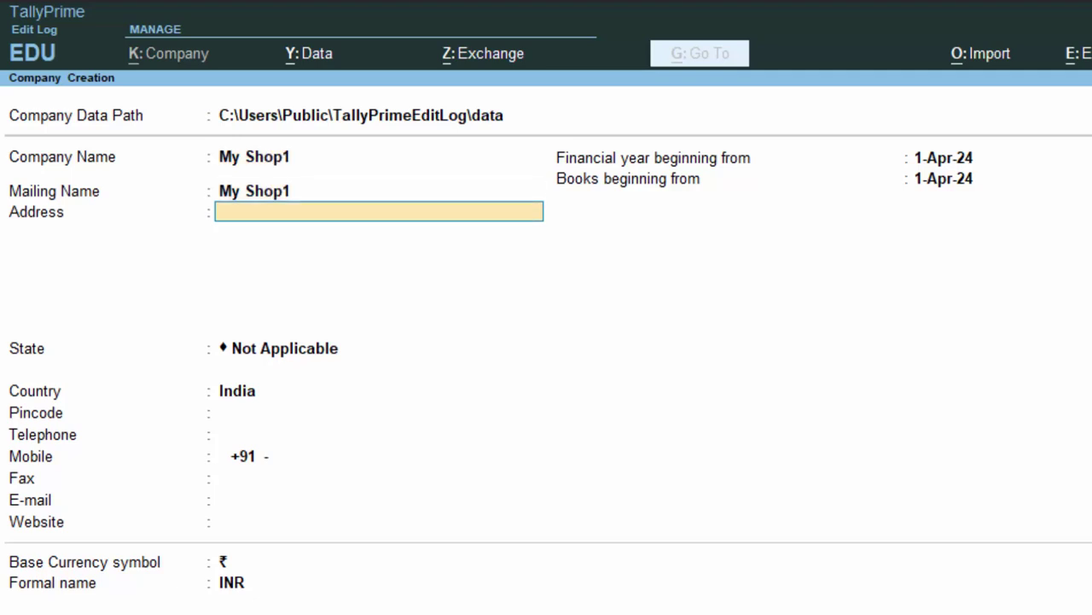
- Enter the company's address and set its state to Uttar Pradesh
{"action": "type", "text": "New Colony Deoria"}
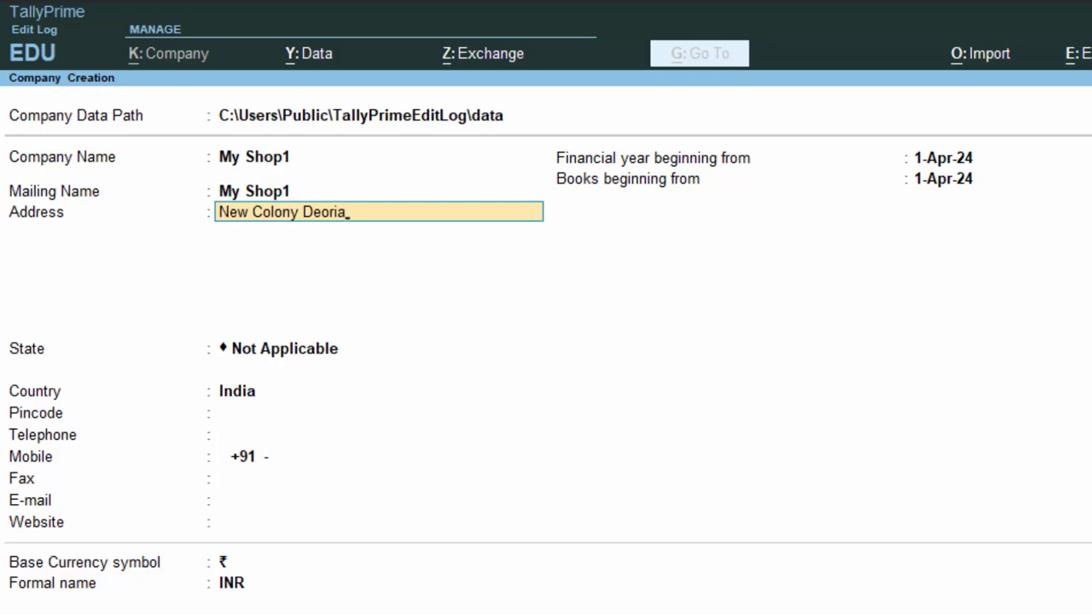
{"action": "key", "text": "Return"}
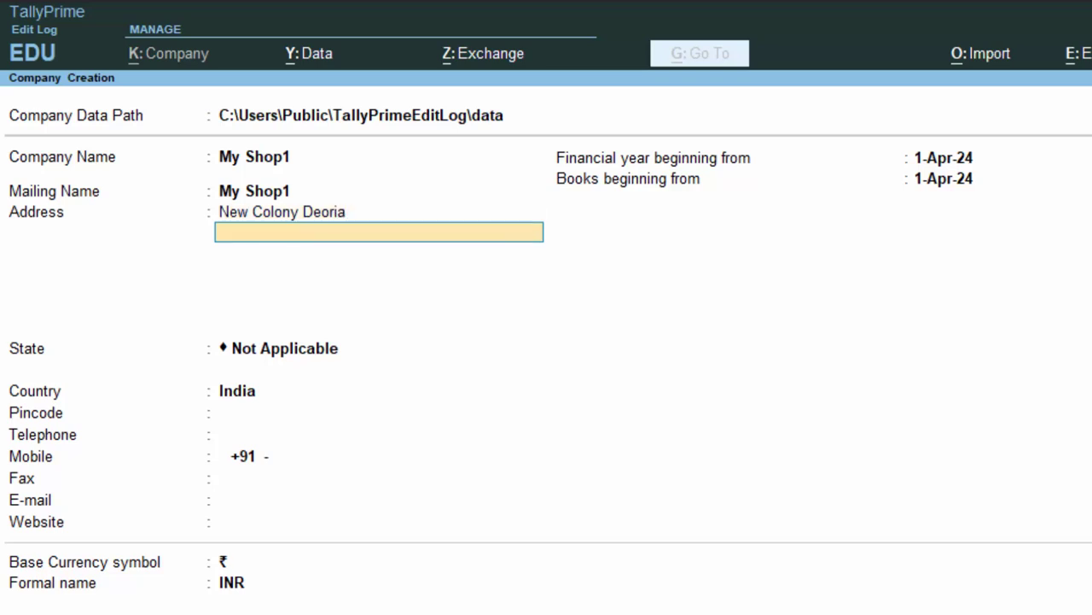
{"action": "key", "text": "Return"}
{"action": "type", "text": "U"}
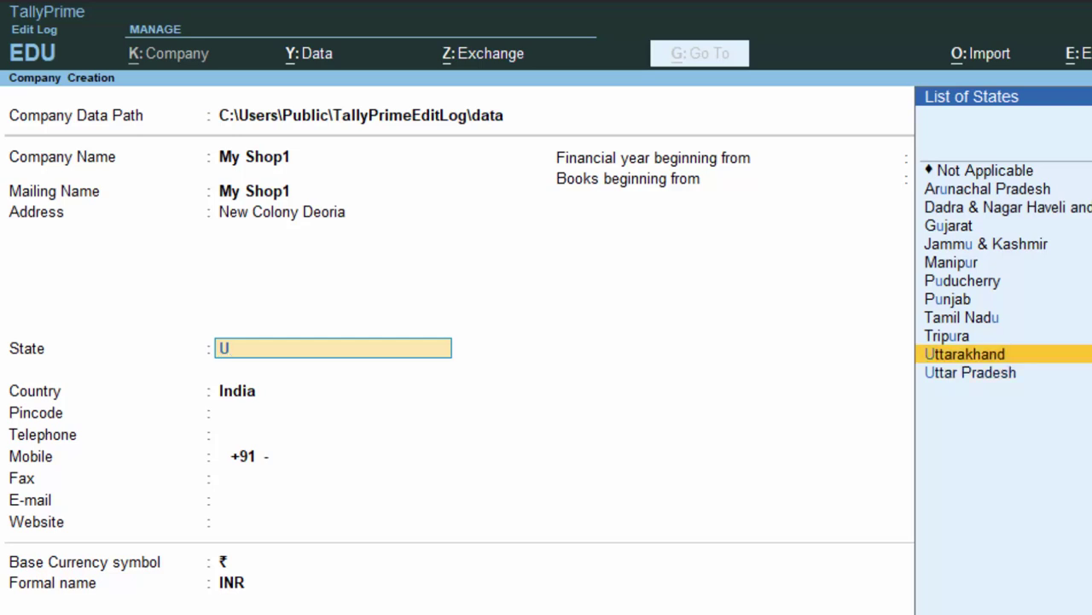
{"action": "key", "text": "Down"}
{"action": "key", "text": "Return"}
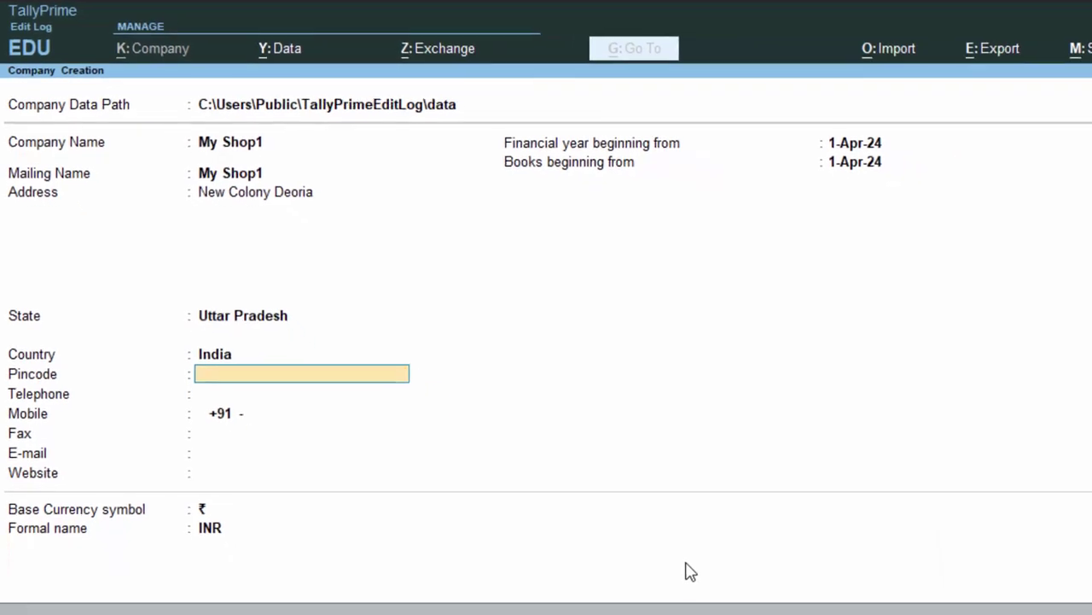
- Enter the company's pincode, leave all contact fields blank, and keep the default financial year start date
{"action": "type", "text": "274"}
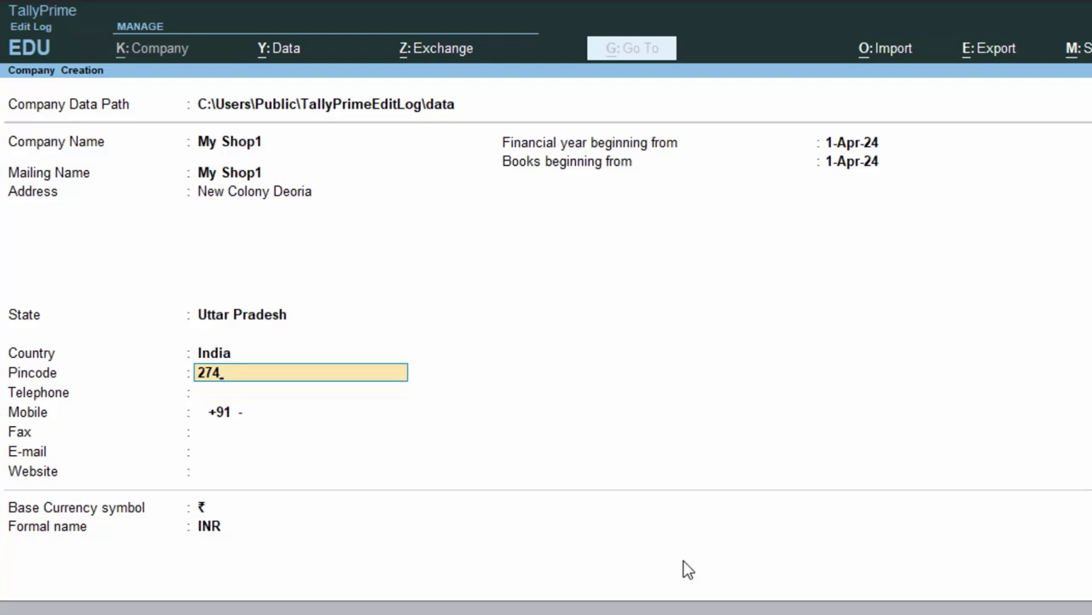
{"action": "type", "text": "001\\"}
{"action": "key", "text": "BackSpace"}
{"action": "key", "text": "Return"}
{"action": "key", "text": "Return"}
{"action": "key", "text": "Return"}
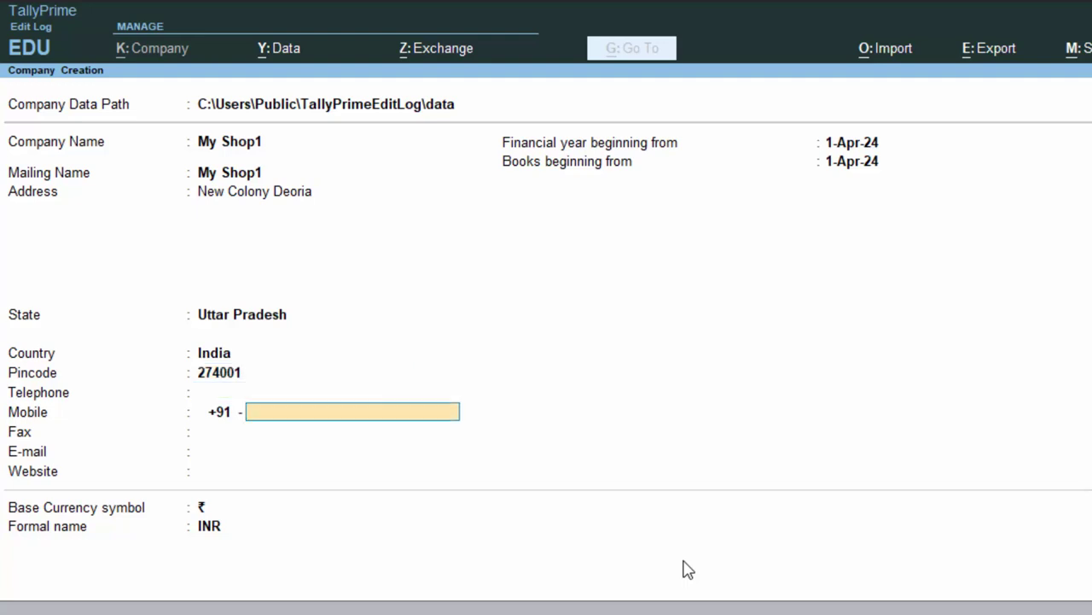
{"action": "key", "text": "Return"}
{"action": "key", "text": "Return"}
{"action": "key", "text": "Return"}
{"action": "key", "text": "Return"}
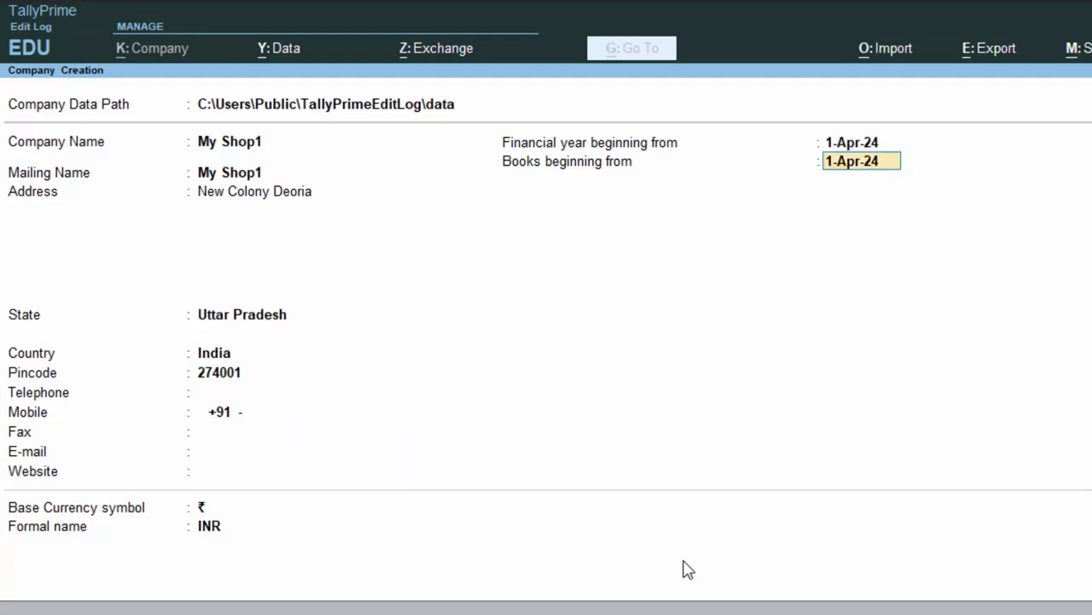
- Save the company with 1-Apr-24 as financial year and books start, INR as base currency, and the default company features
{"action": "key", "text": "BackSpace"}
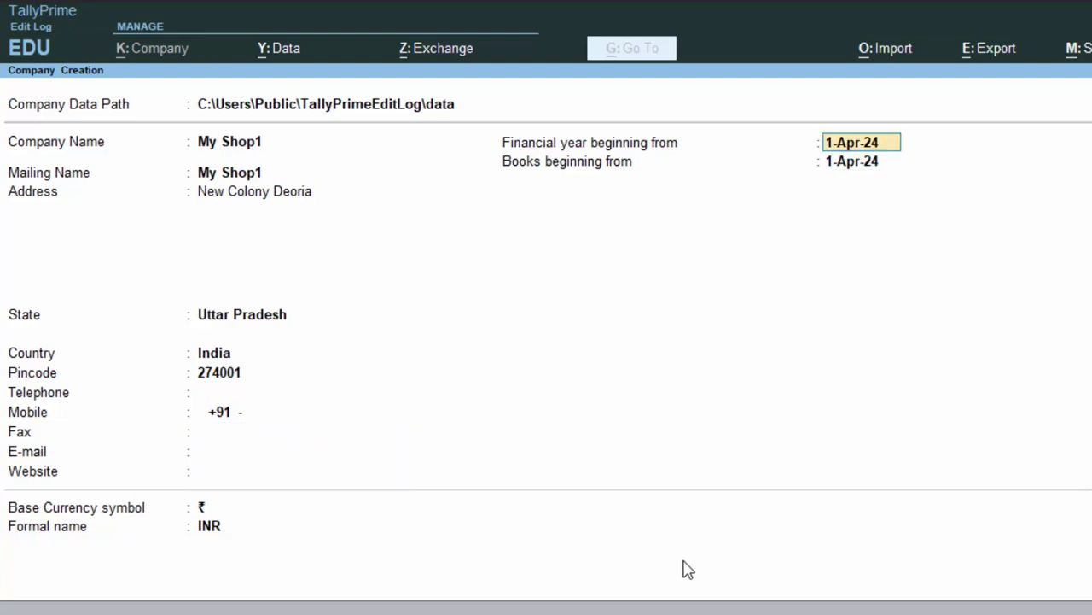
{"action": "key", "text": "Return"}
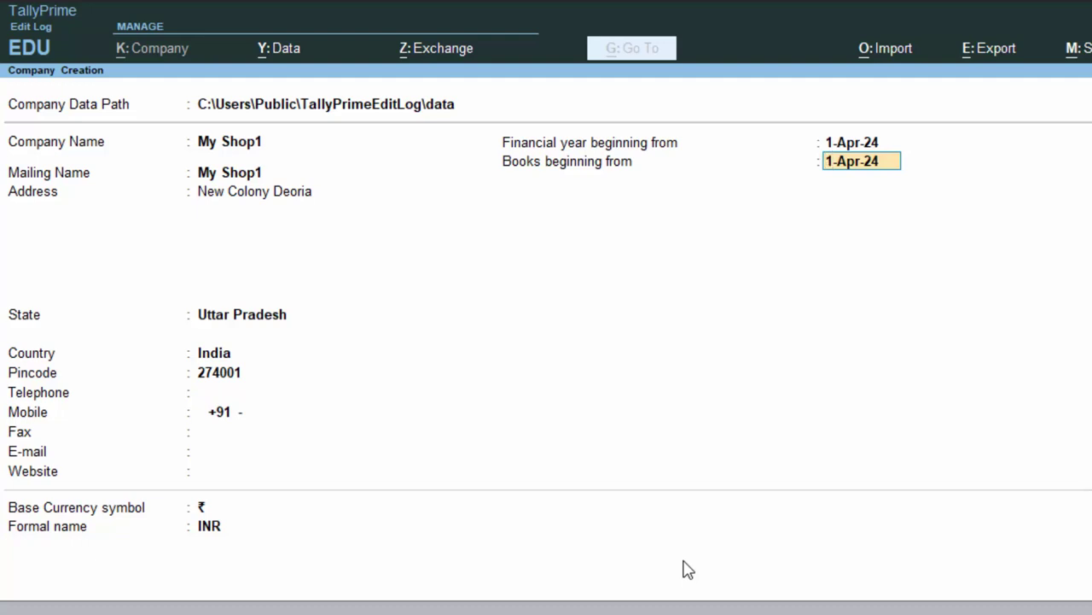
{"action": "key", "text": "Return"}
{"action": "key", "text": "Return"}
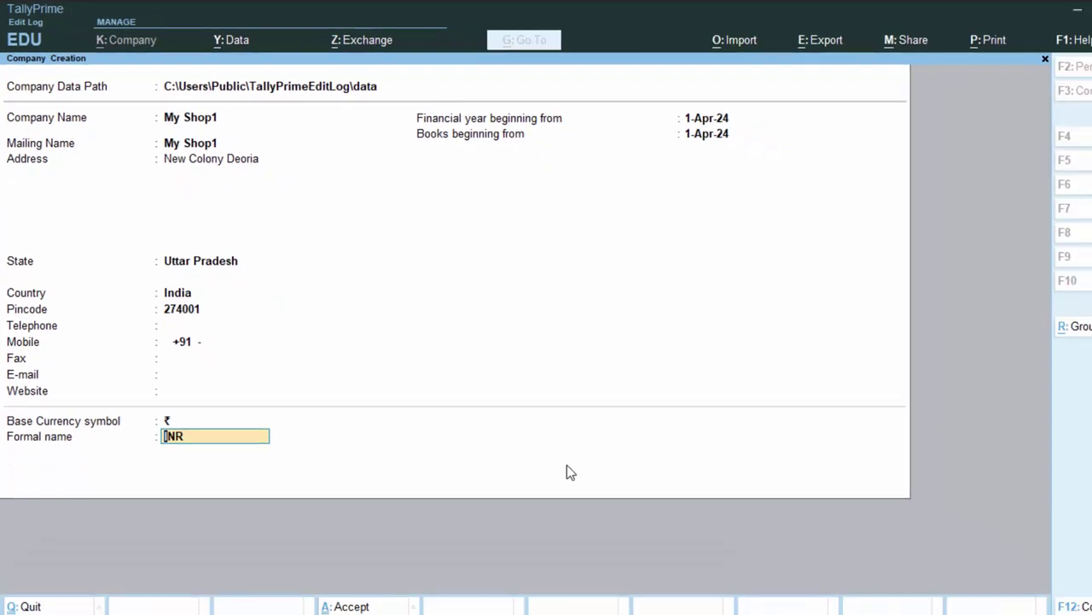
{"action": "key", "text": "Return"}
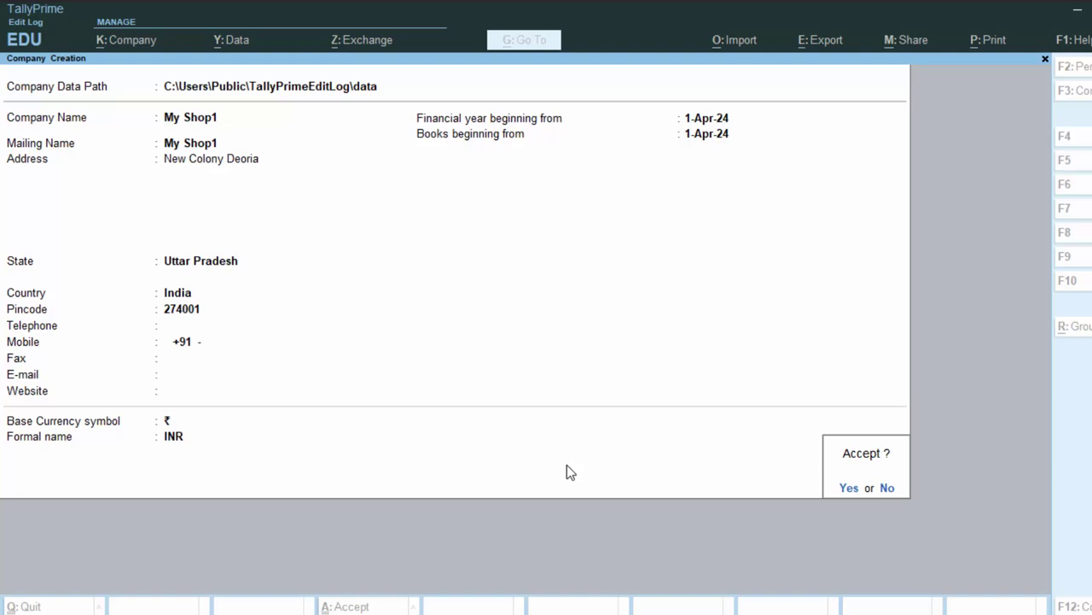
{"action": "key", "text": "Return"}
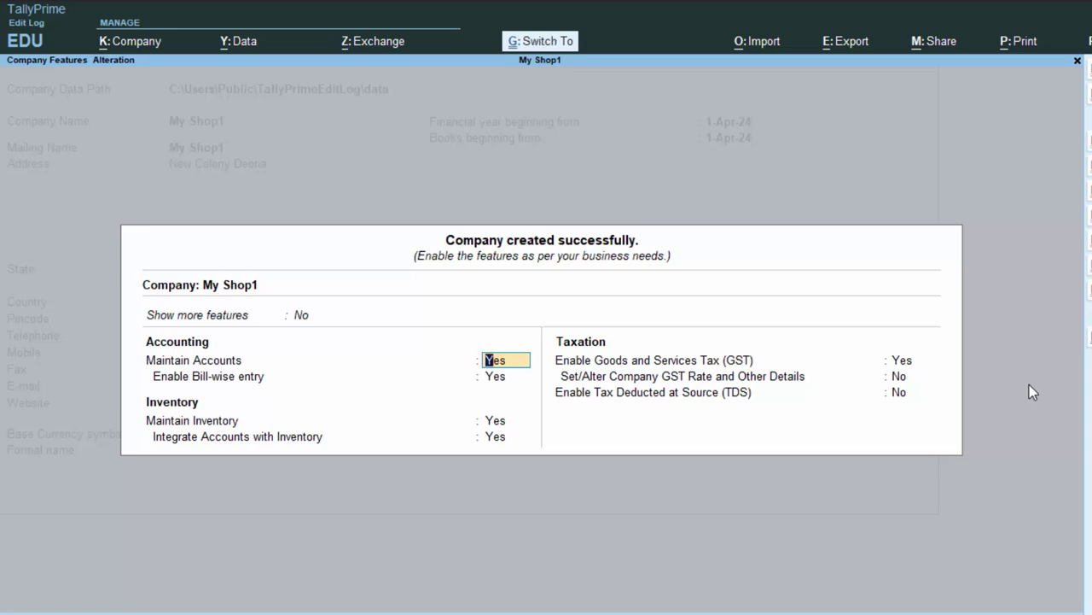
{"action": "key", "text": "ctrl+a"}
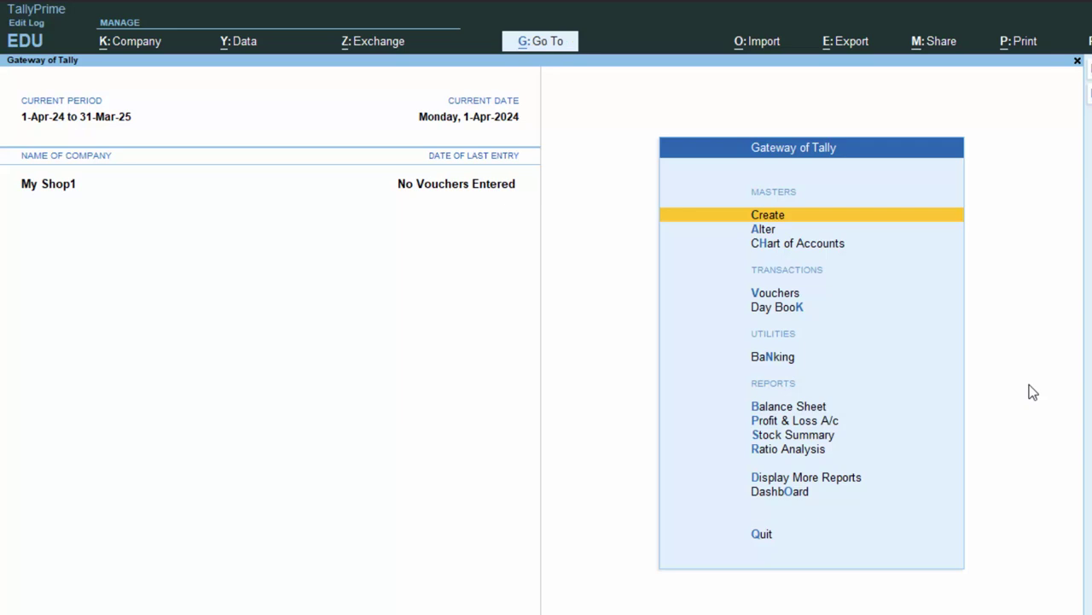
- Open a new purchase voucher with supplier invoice number 67788 dated 1-Apr-24
{"action": "key", "text": "v"}
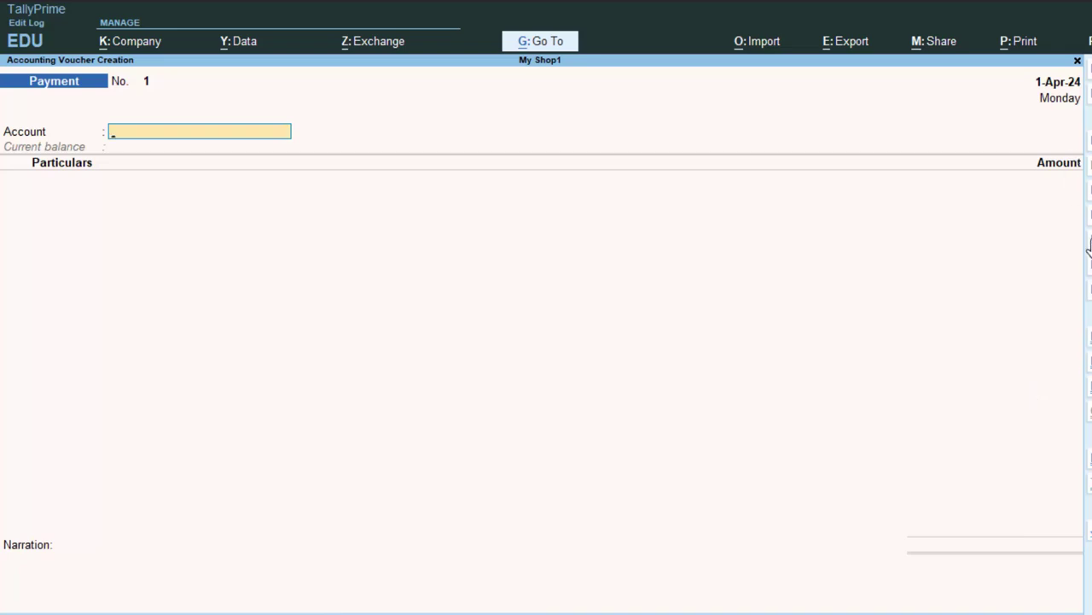
{"action": "key", "text": "F9"}
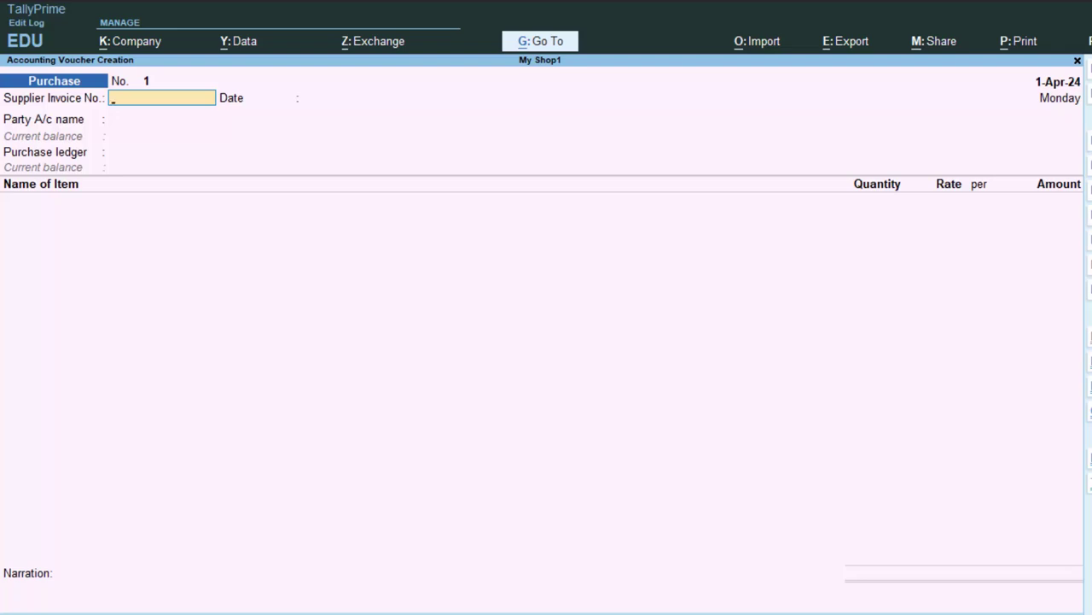
{"action": "type", "text": "67788"}
{"action": "key", "text": "Return"}
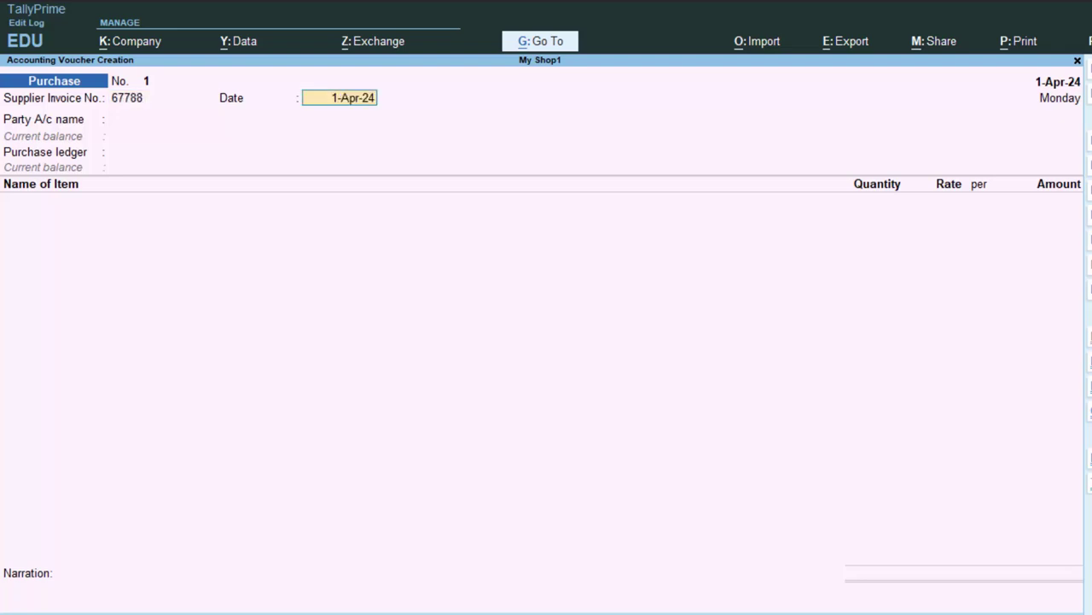
{"action": "key", "text": "Return"}
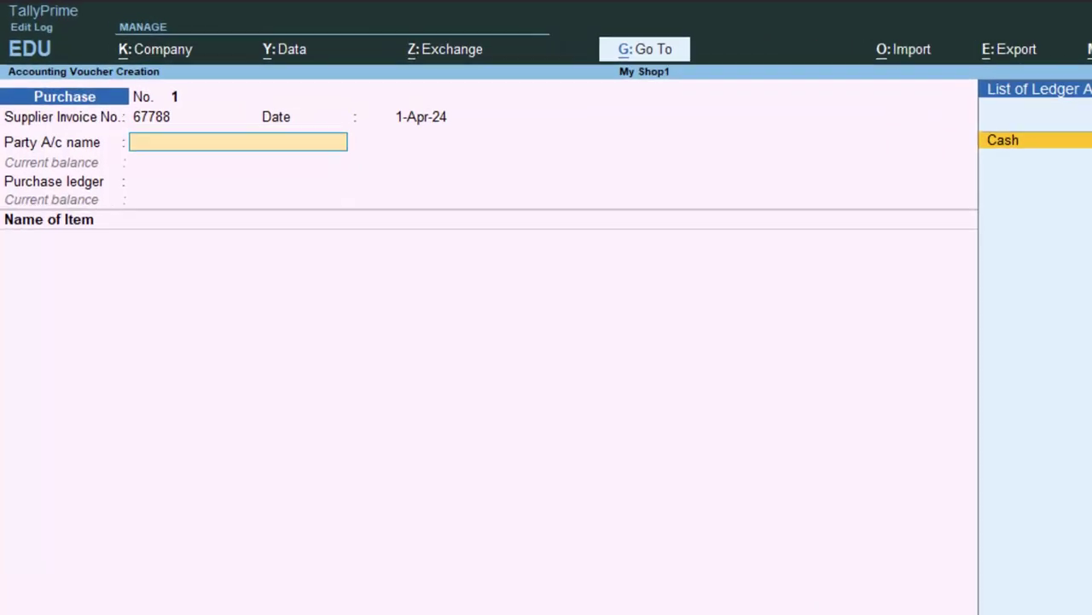
- Create a party ledger named Supplier 1 without an alias, under the Sundry Creditors group
{"action": "key", "text": "alt+c"}
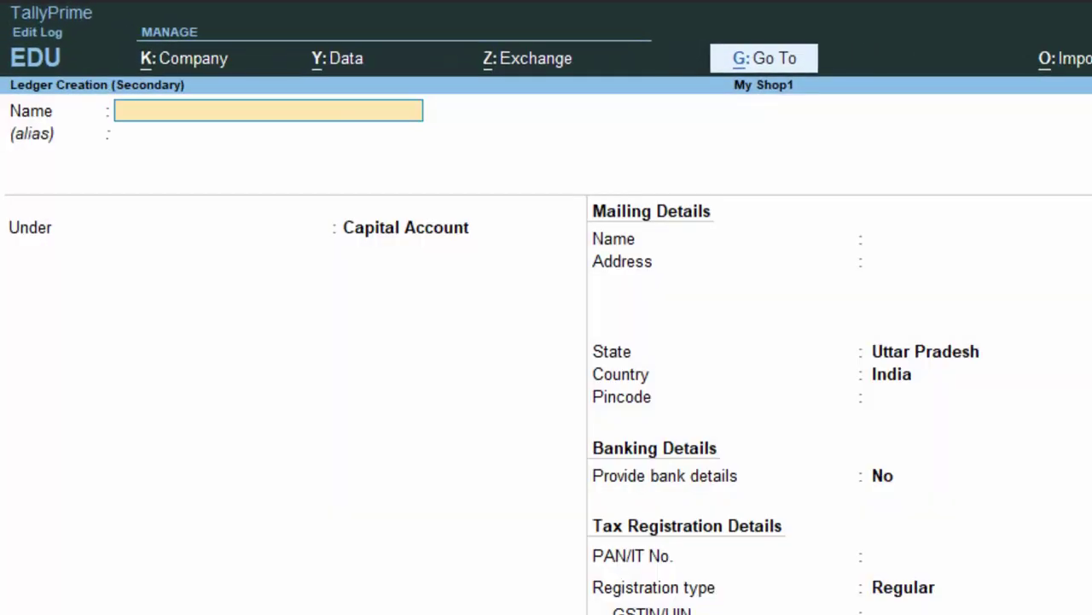
{"action": "type", "text": "Su"}
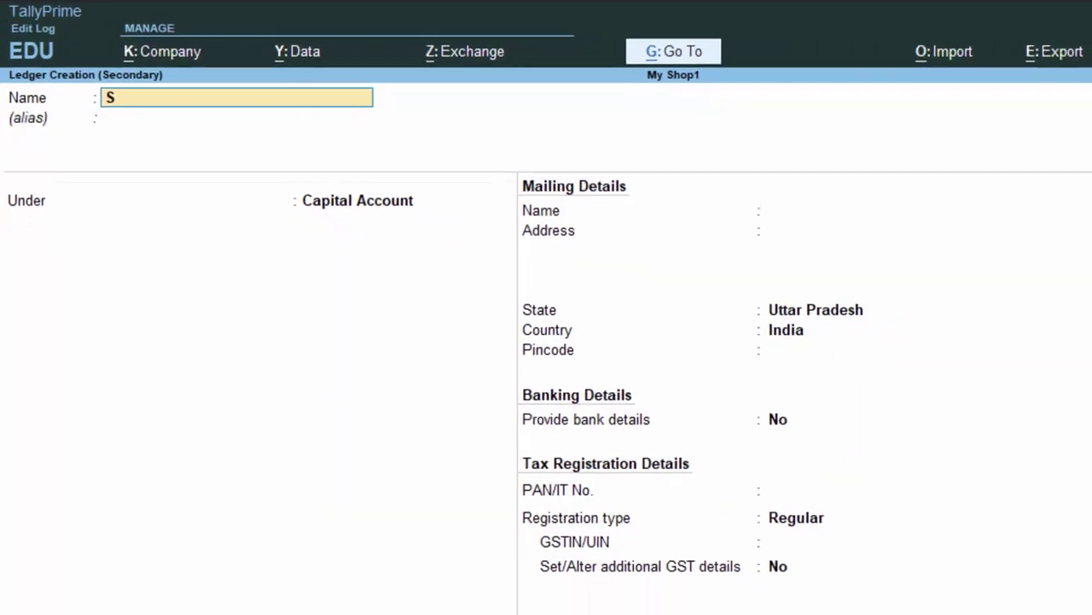
{"action": "type", "text": "ppli"}
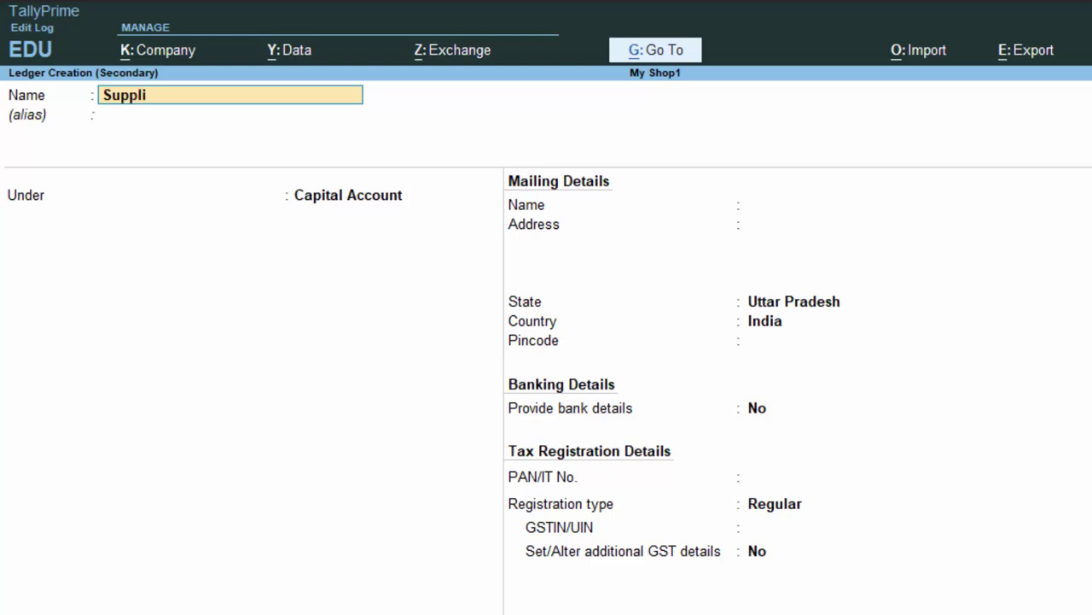
{"action": "type", "text": "er 1"}
{"action": "key", "text": "Return"}
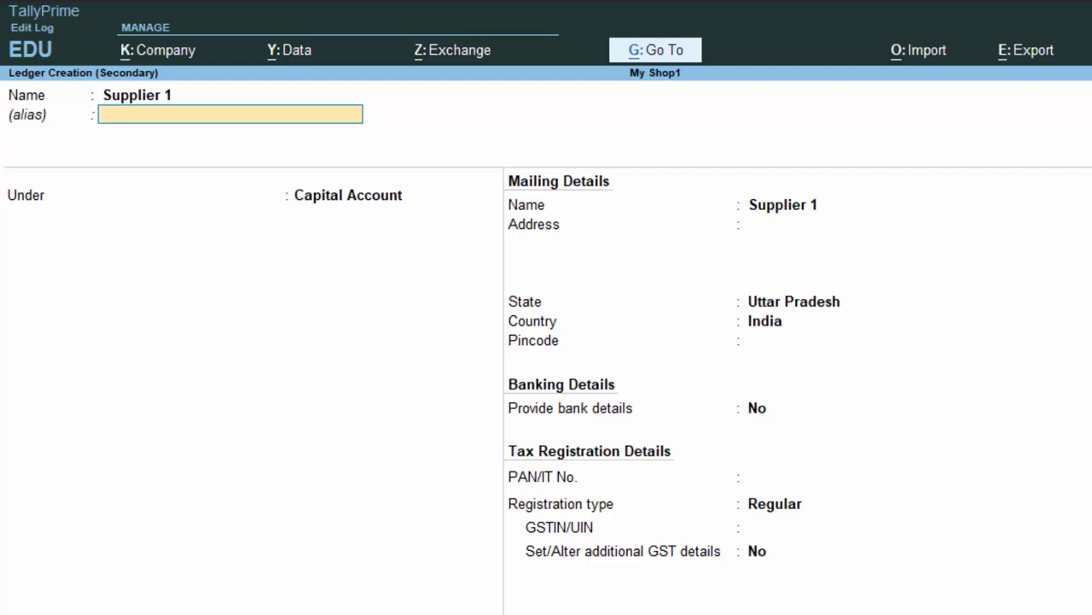
{"action": "key", "text": "Return"}
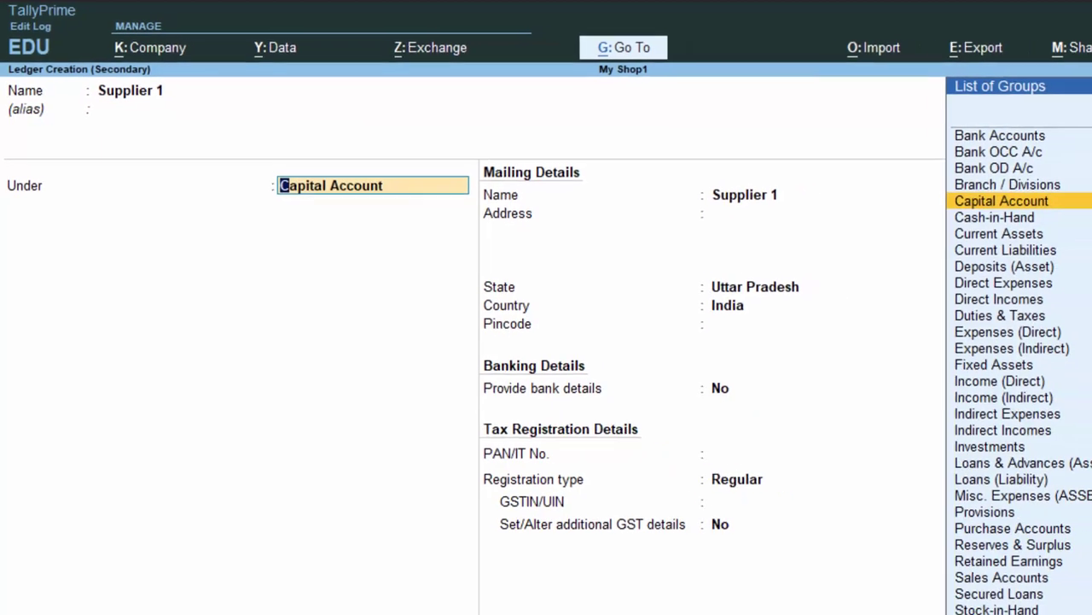
{"action": "type", "text": "S"}
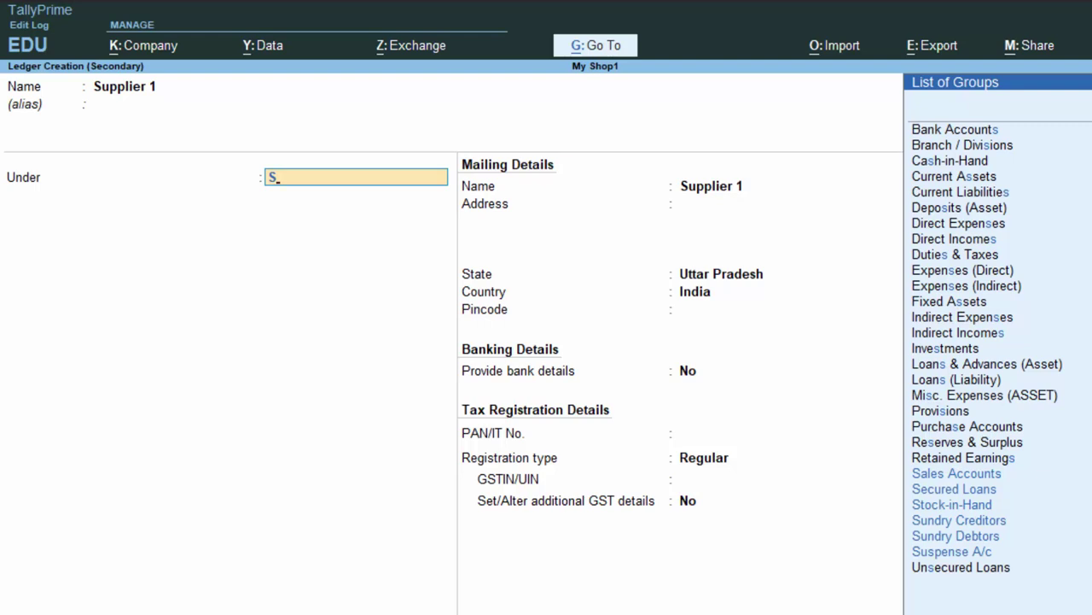
{"action": "key", "text": "Down"}
{"action": "key", "text": "Down"}
{"action": "key", "text": "Down"}
{"action": "key", "text": "Return"}
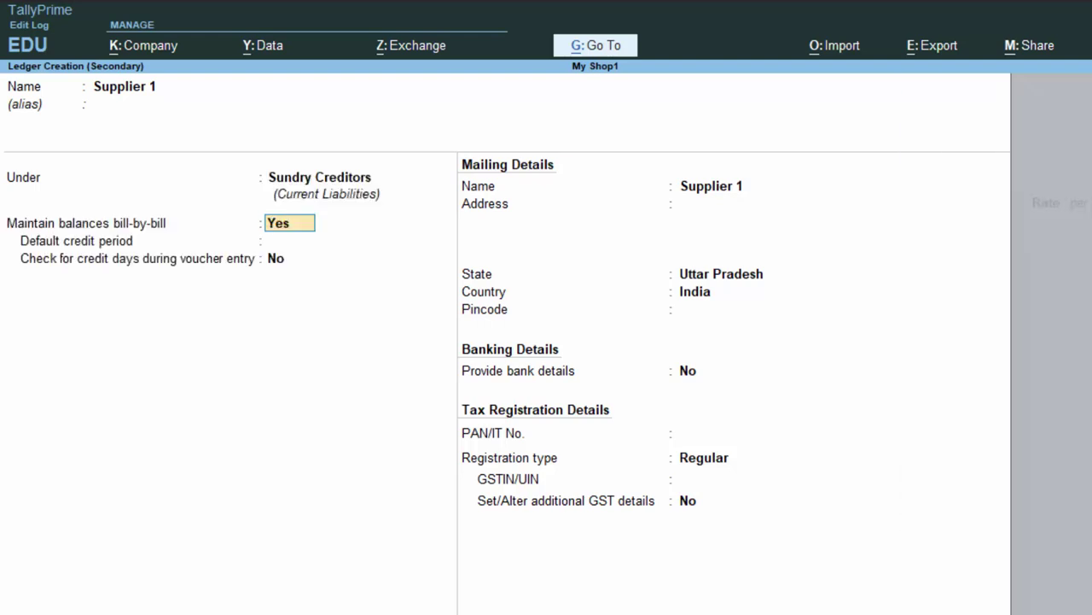
- Keep the default bill-by-bill, mailing, banking and Regular tax registration settings and save the Supplier 1 ledger
{"action": "key", "text": "Return"}
{"action": "key", "text": "Return"}
{"action": "key", "text": "Return"}
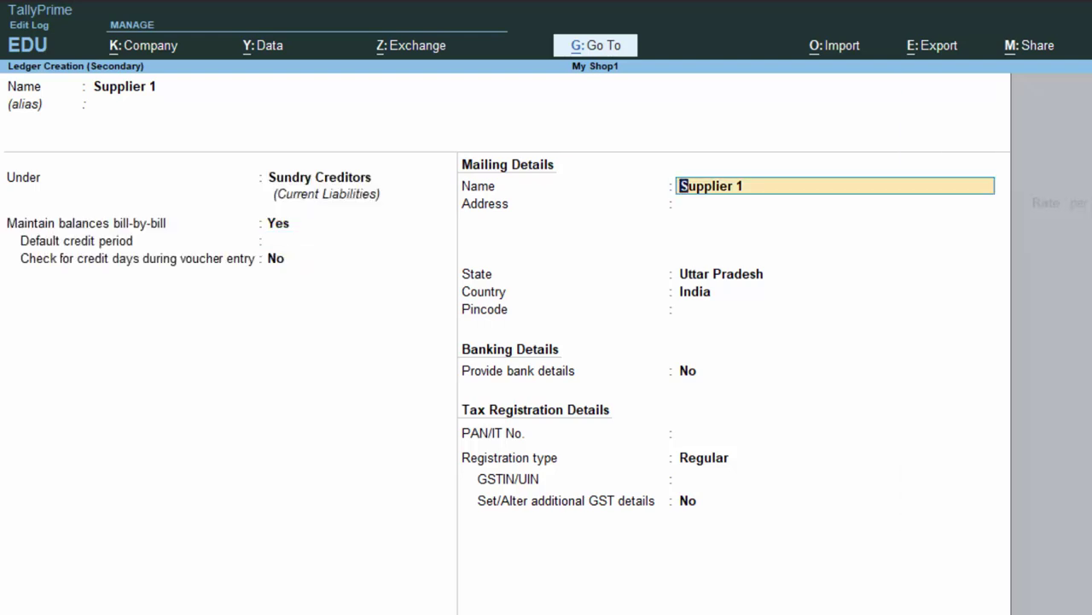
{"action": "key", "text": "Return"}
{"action": "key", "text": "Return"}
{"action": "key", "text": "Return"}
{"action": "key", "text": "Return"}
{"action": "key", "text": "Return"}
{"action": "key", "text": "Return"}
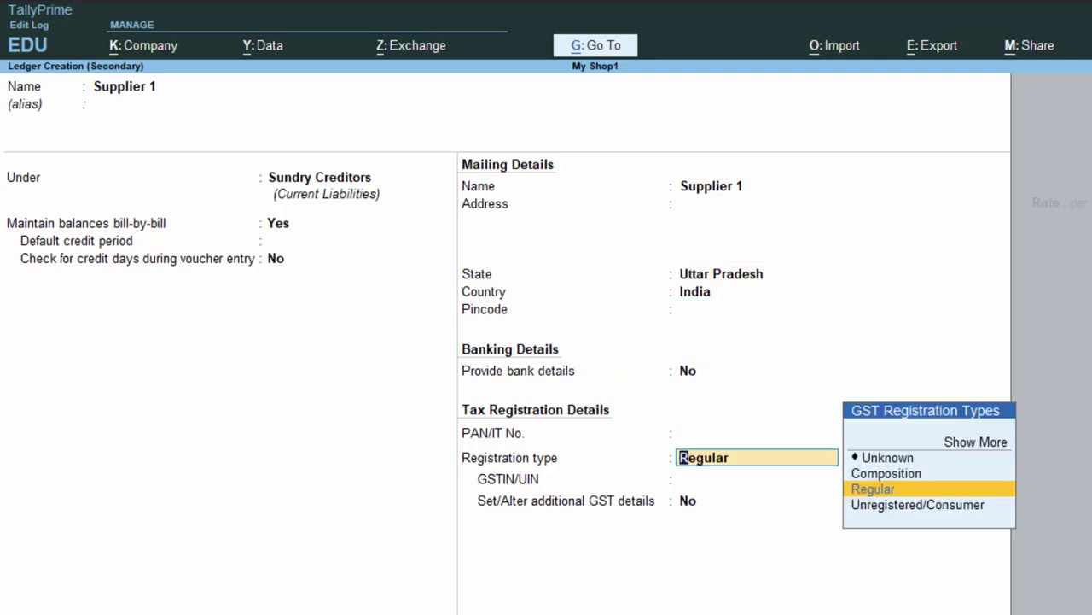
{"action": "key", "text": "Return"}
{"action": "key", "text": "Return"}
{"action": "key", "text": "Return"}
{"action": "key", "text": "Return"}
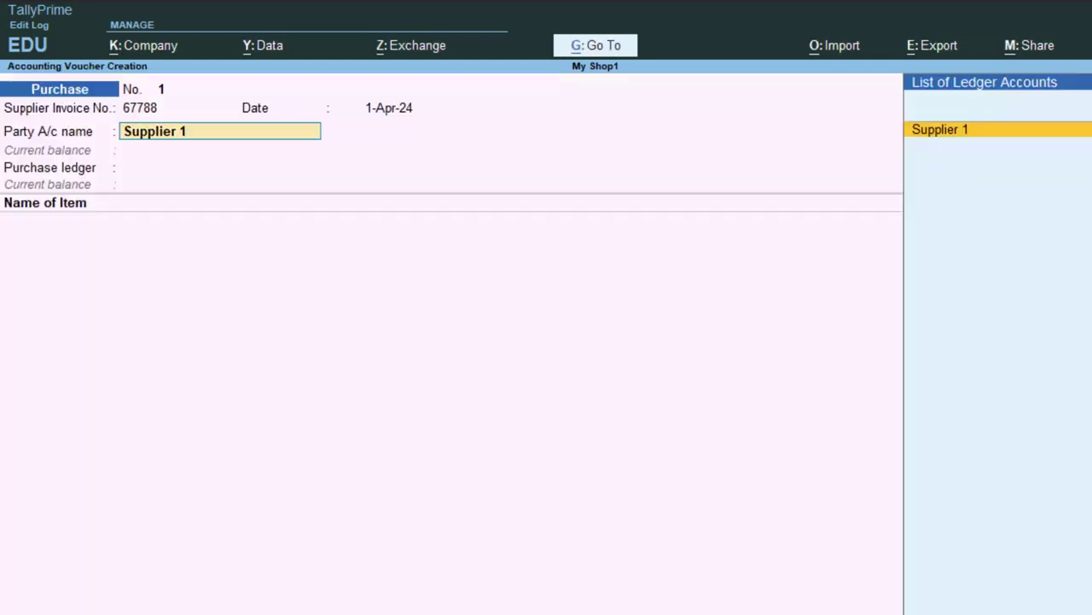
- Choose Supplier 1 as the purchase voucher's party account and leave all its receipt details blank
{"action": "key", "text": "Return"}
{"action": "key", "text": "Return"}
{"action": "key", "text": "Return"}
{"action": "key", "text": "Return"}
{"action": "key", "text": "Return"}
{"action": "key", "text": "Return"}
{"action": "key", "text": "Return"}
{"action": "key", "text": "Return"}
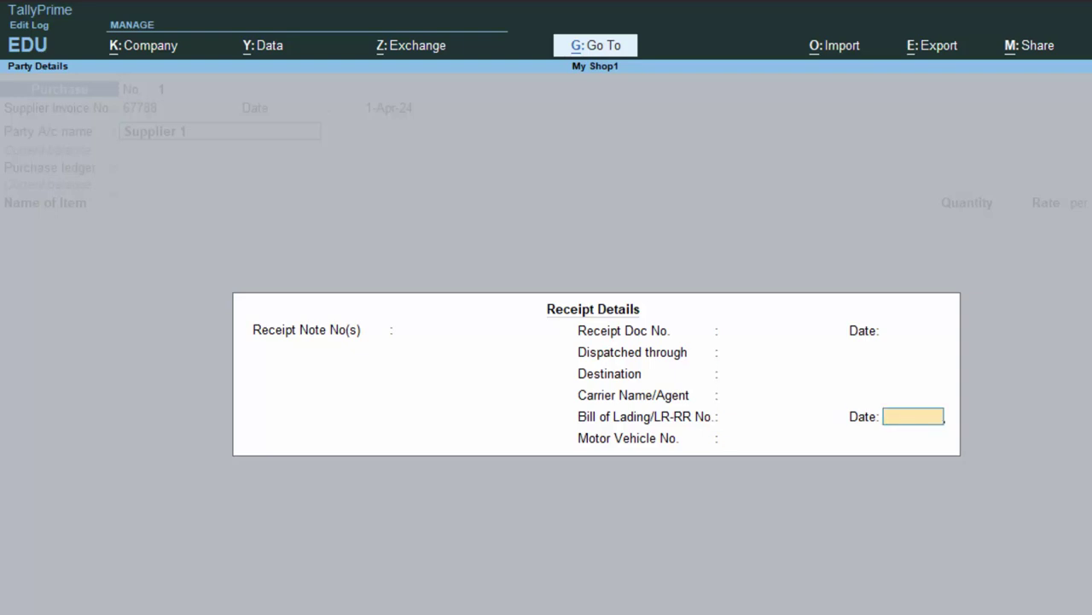
{"action": "key", "text": "Return"}
{"action": "key", "text": "Return"}
- Accept the voucher's party details for Supplier 1 with Regular GST registration and Uttar Pradesh as place of supply
{"action": "key", "text": "Return"}
{"action": "key", "text": "Return"}
{"action": "key", "text": "Return"}
{"action": "key", "text": "Return"}
{"action": "key", "text": "Return"}
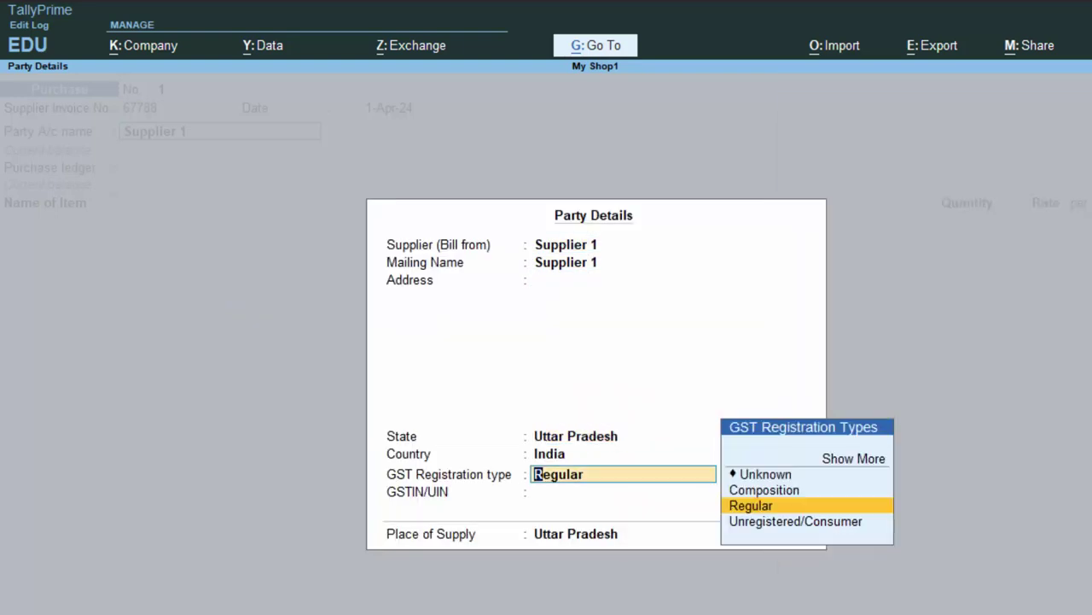
{"action": "key", "text": "Return"}
{"action": "key", "text": "Return"}
{"action": "key", "text": "Return"}
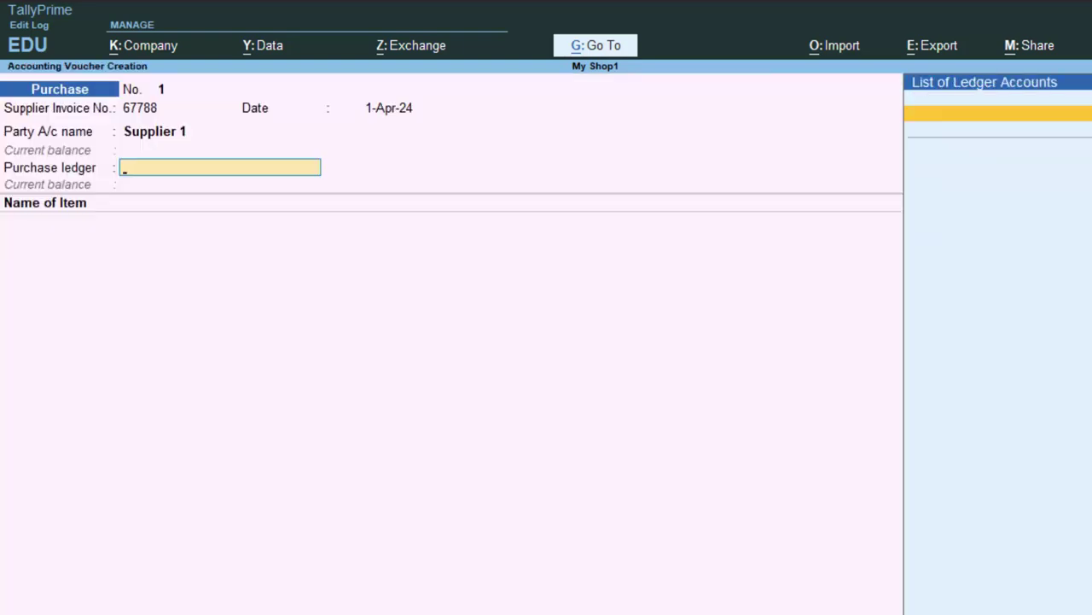
- Create a ledger named Purchase A/c without an alias, under the Purchase Accounts group
{"action": "key", "text": "alt+c"}
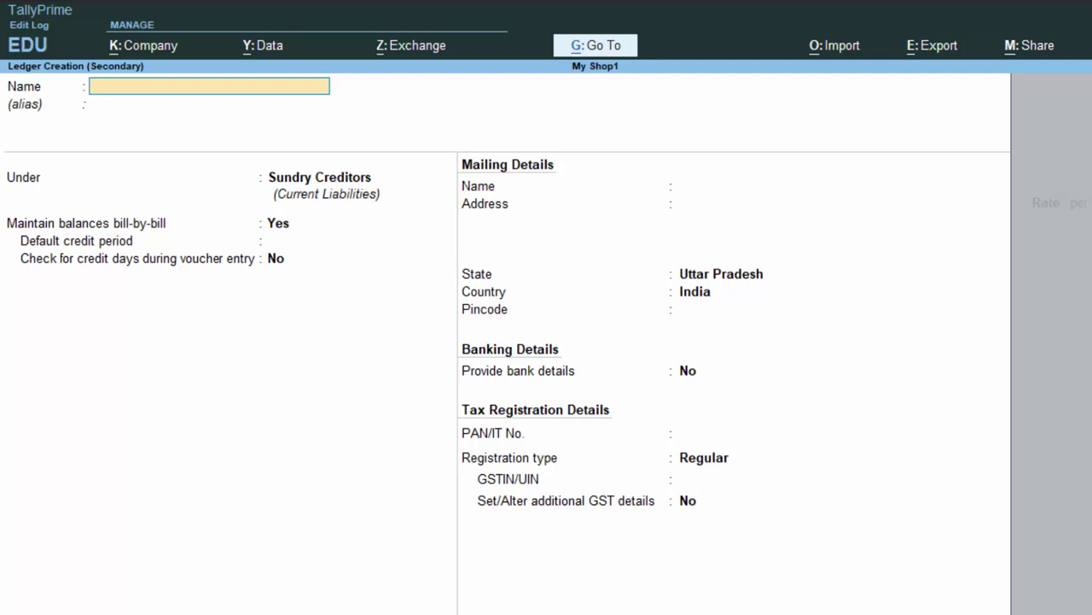
{"action": "type", "text": "Purchase a/c"}
{"action": "key", "text": "Return"}
{"action": "key", "text": "Return"}
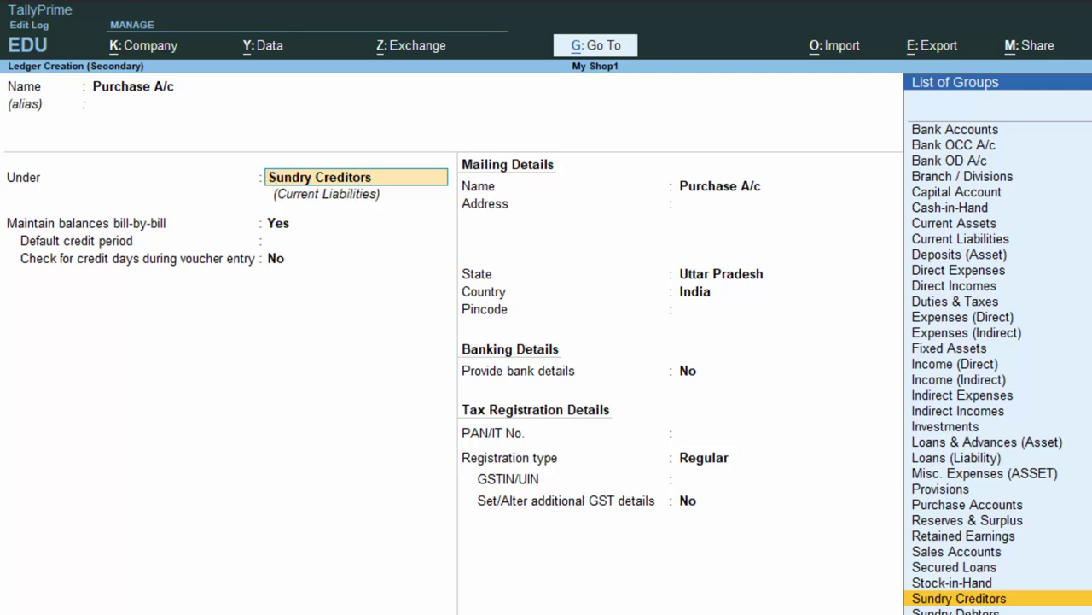
{"action": "type", "text": "P"}
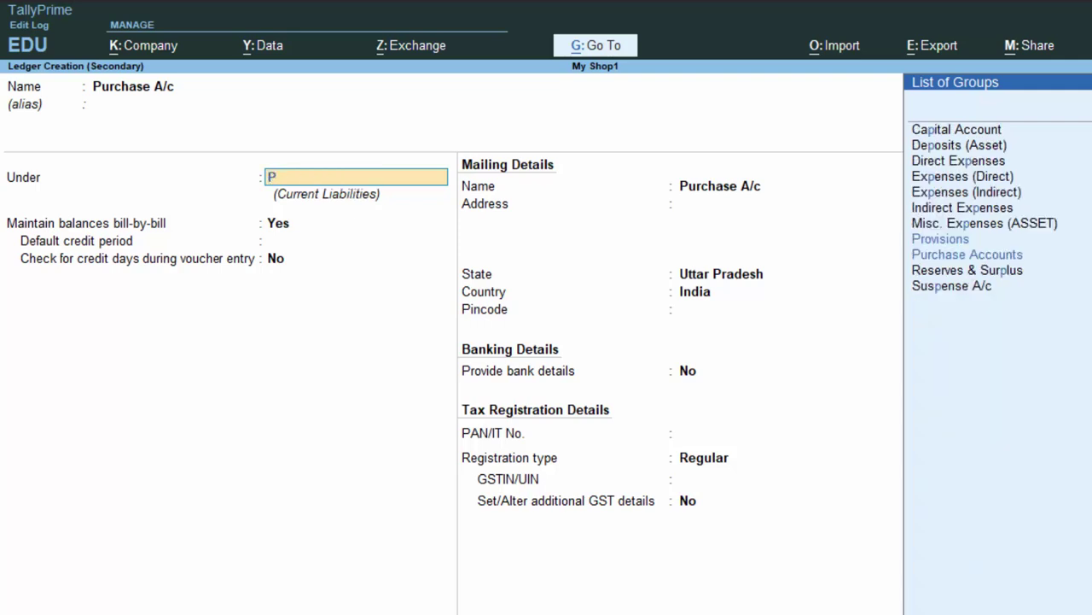
{"action": "key", "text": "Down"}
{"action": "key", "text": "Return"}
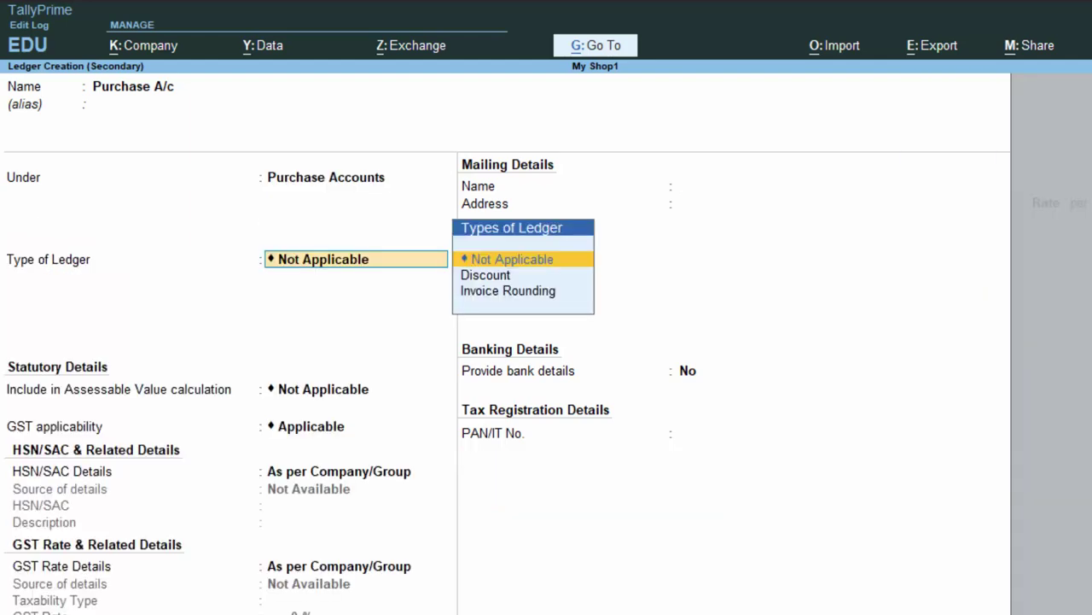
- Keep the default ledger type, GST, HSN/SAC and banking settings and save the Purchase A/c ledger for the voucher
{"action": "key", "text": "Return"}
{"action": "key", "text": "Return"}
{"action": "key", "text": "Return"}
{"action": "key", "text": "Return"}
{"action": "key", "text": "Return"}
{"action": "key", "text": "Return"}
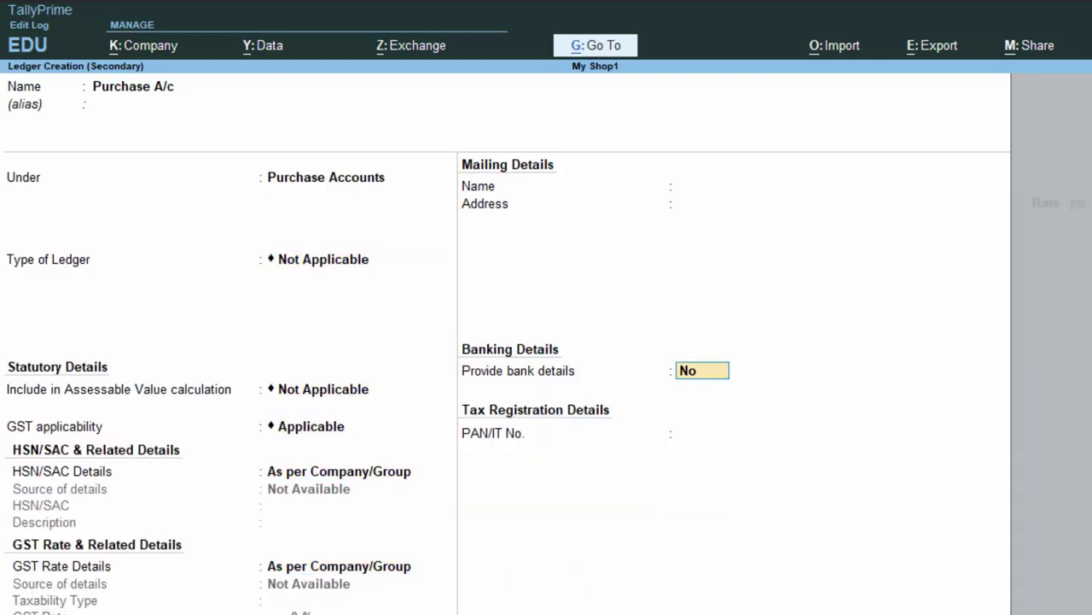
{"action": "key", "text": "Return"}
{"action": "key", "text": "Return"}
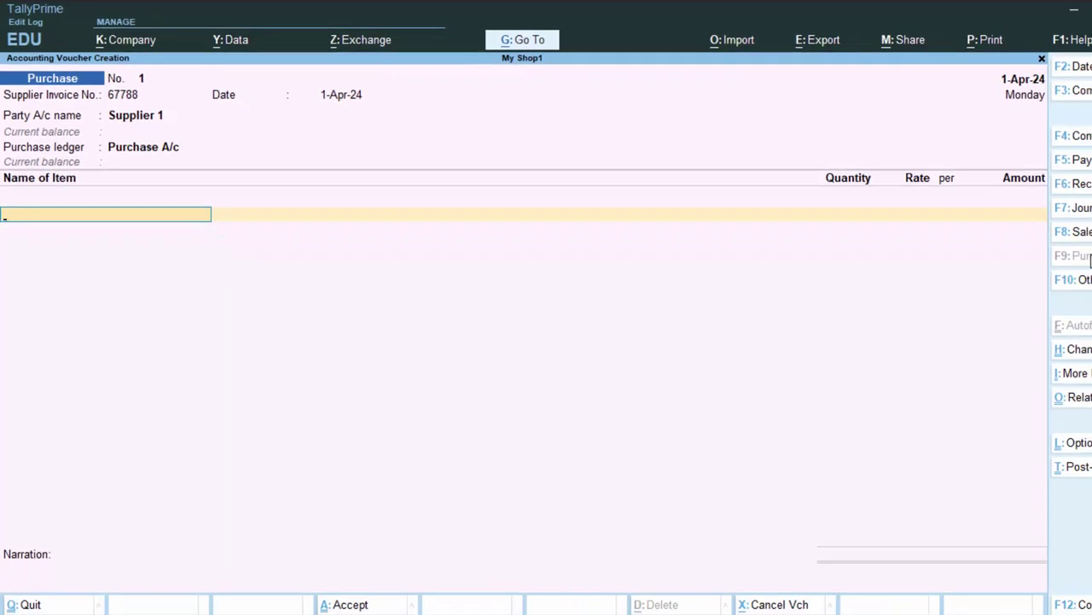
- Start a new stock item named Keyboard from the voucher's item line, without an alias
{"action": "key", "text": "alt+c"}
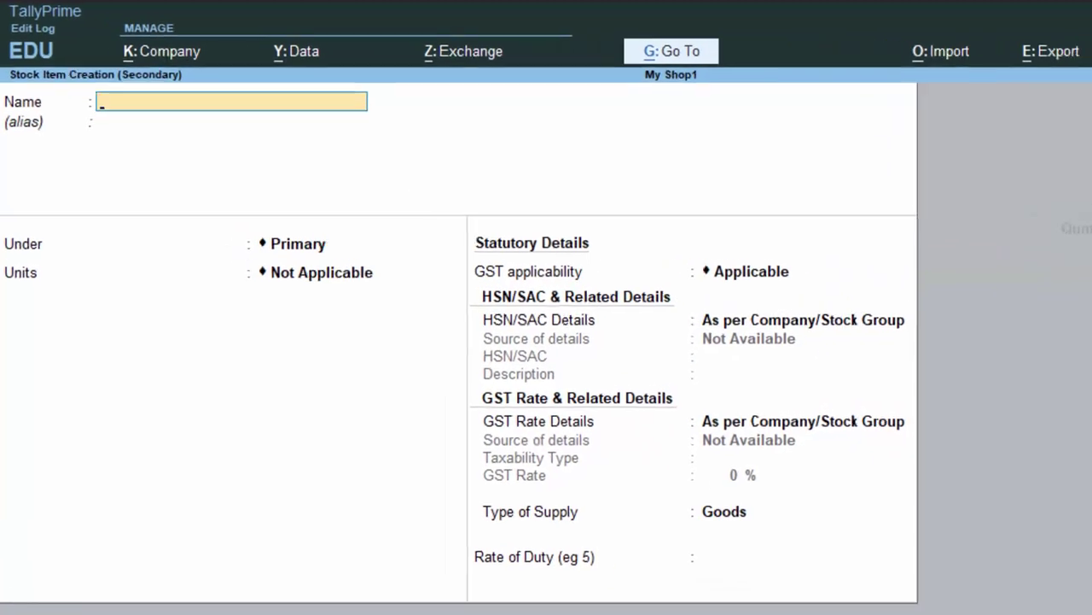
{"action": "type", "text": "Ke"}
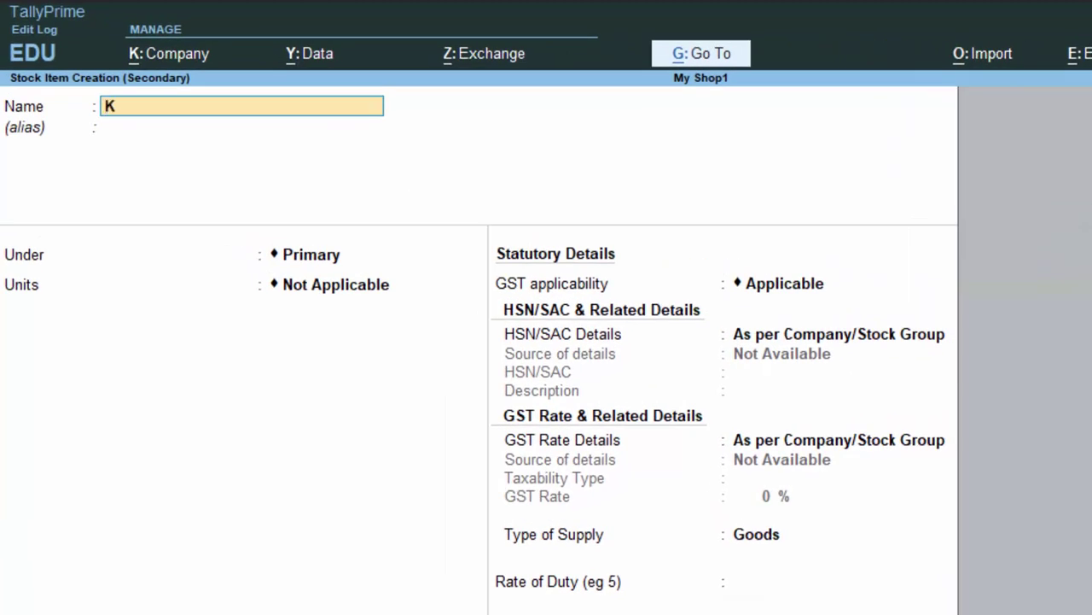
{"action": "type", "text": "yboa"}
{"action": "type", "text": "rd"}
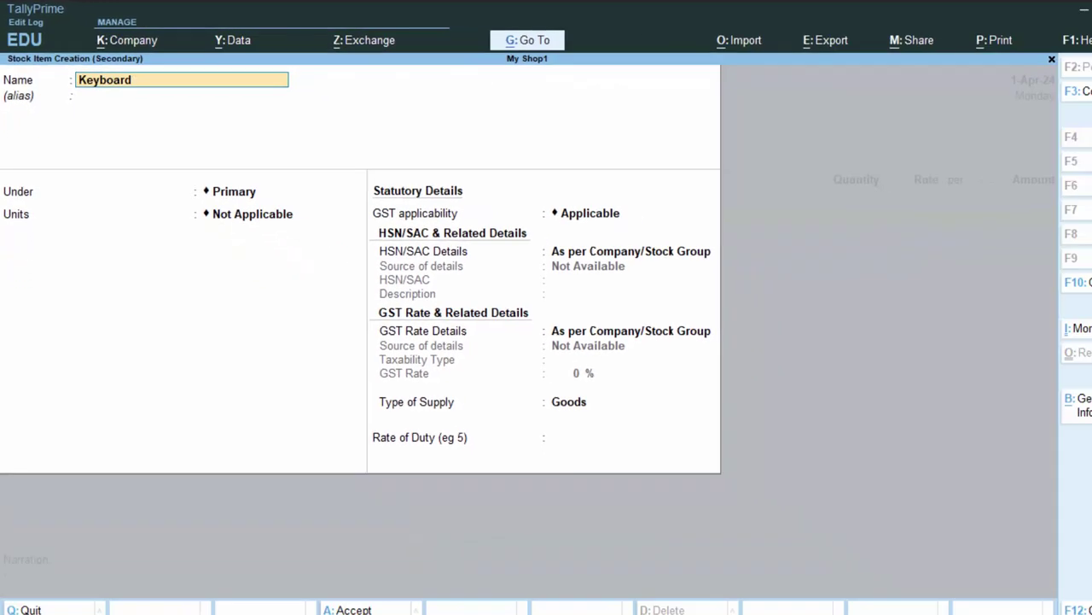
{"action": "key", "text": "Return"}
{"action": "key", "text": "Return"}
{"action": "key", "text": "Return"}
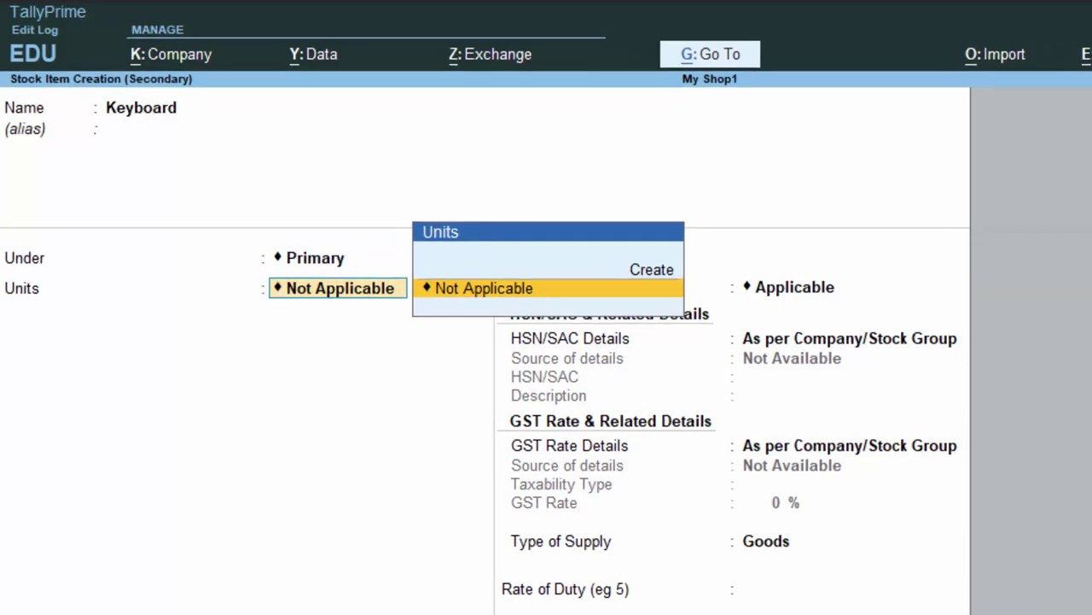
- Create a stock group named Electronics under Primary with default settings and assign the Keyboard item to it
{"action": "key", "text": "BackSpace"}
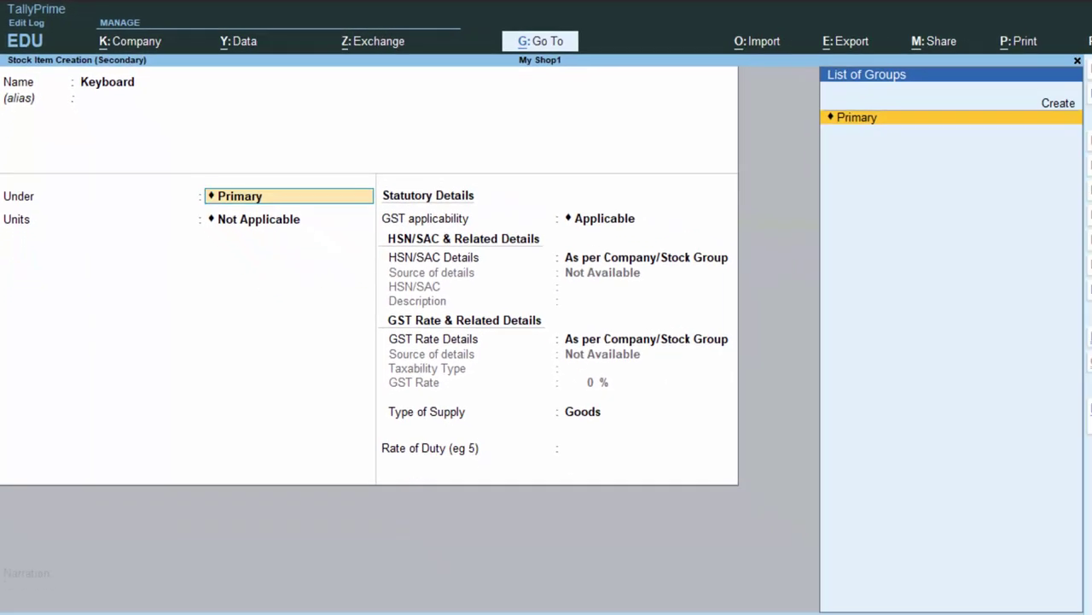
{"action": "key", "text": "Up"}
{"action": "key", "text": "Return"}
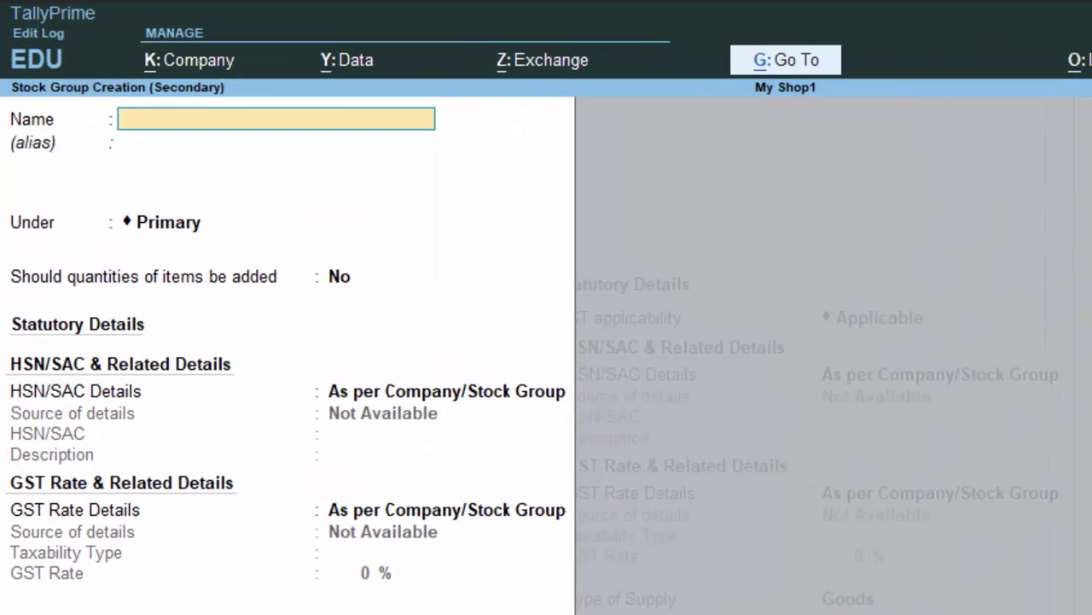
{"action": "type", "text": "Electronics"}
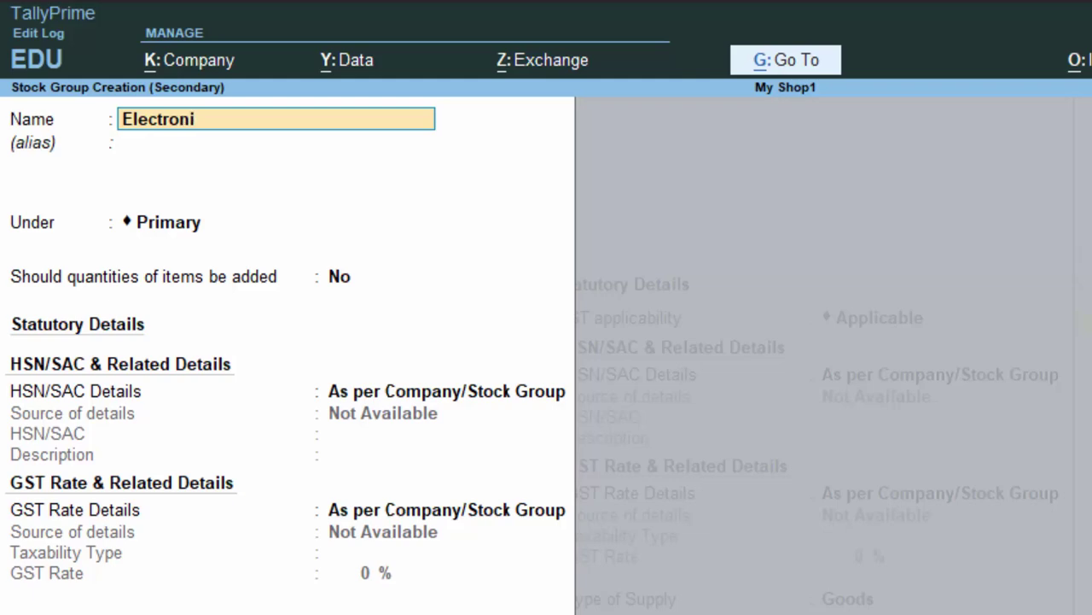
{"action": "key", "text": "Return"}
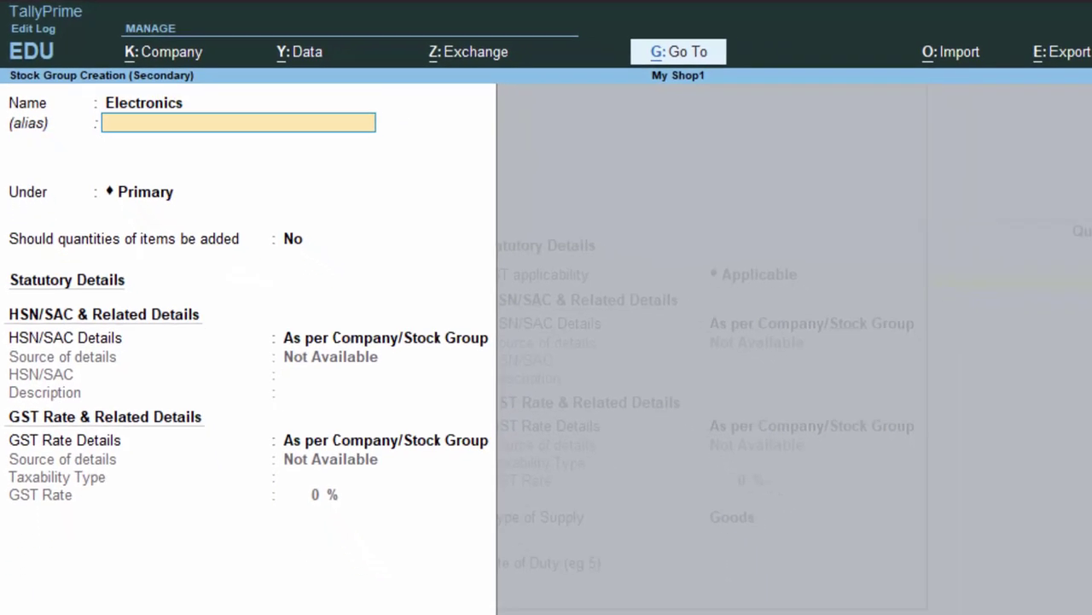
{"action": "key", "text": "Return"}
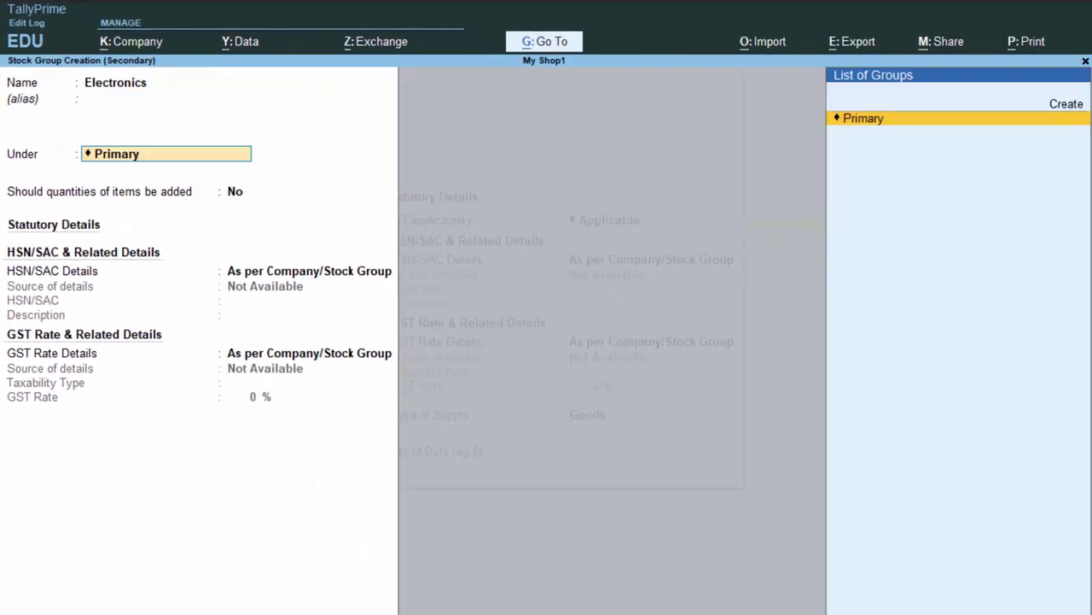
{"action": "key", "text": "Return"}
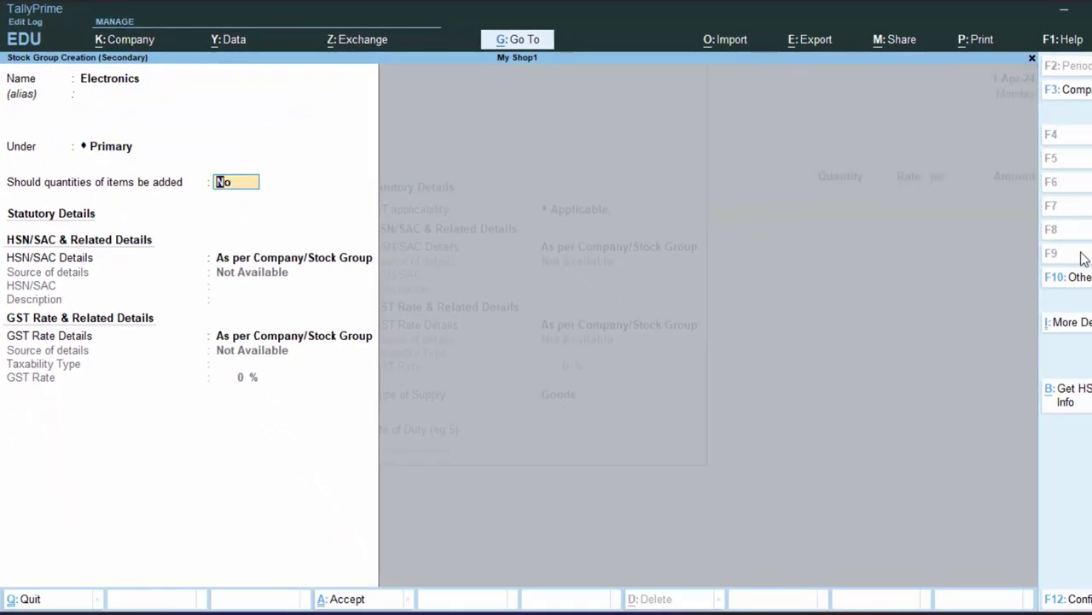
{"action": "key", "text": "Return"}
{"action": "key", "text": "Return"}
{"action": "key", "text": "Return"}
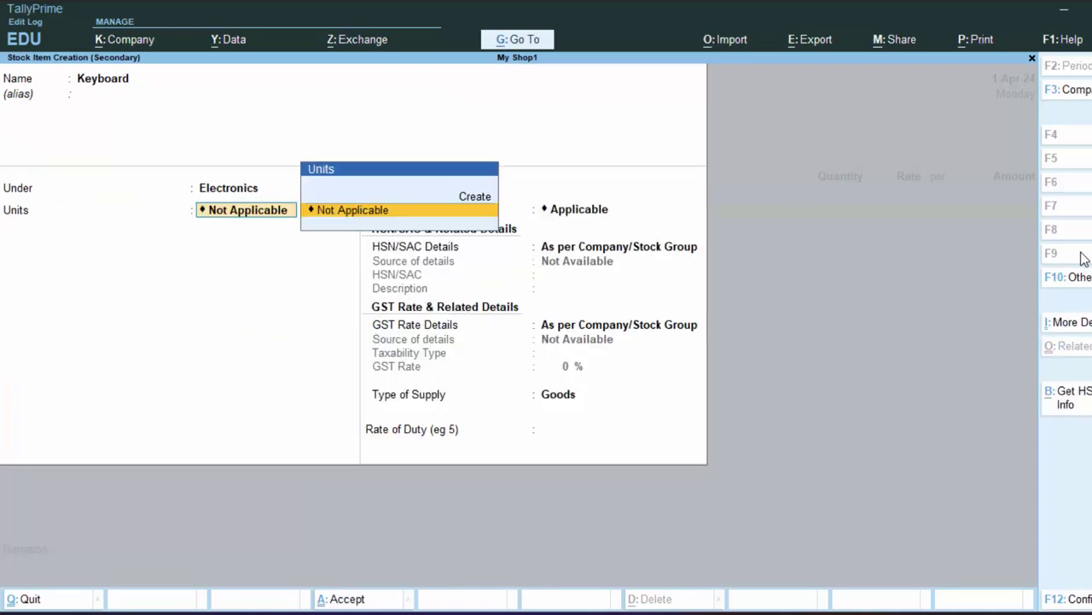
- Create a simple unit nos for Keyboard, with formal name Numbers, quantity code NOS-NUMBERS and 0 decimal places
{"action": "key", "text": "alt+c"}
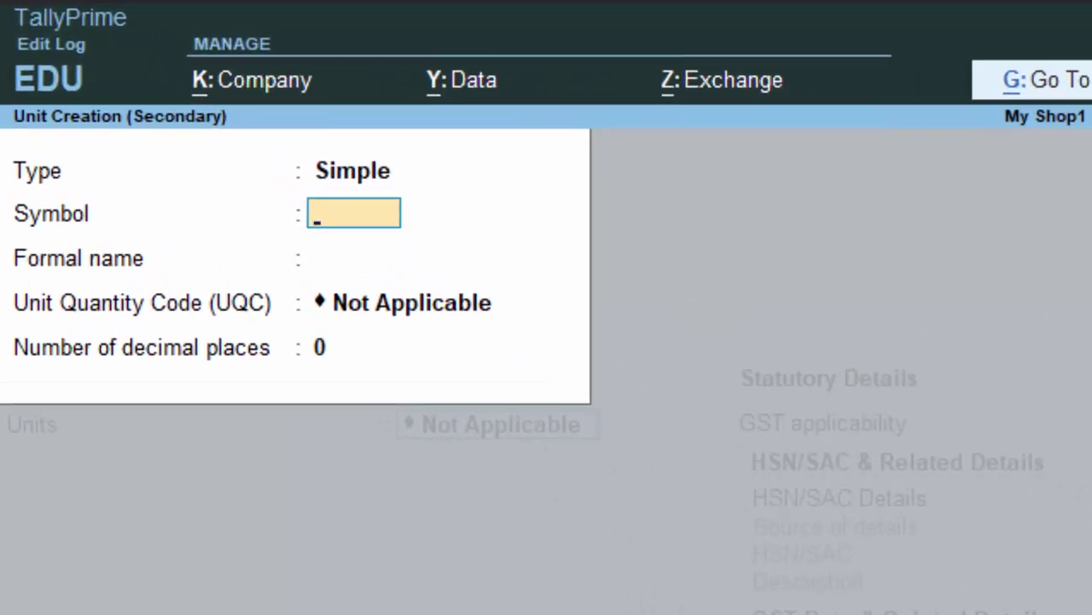
{"action": "type", "text": "nos"}
{"action": "key", "text": "Return"}
{"action": "type", "text": "N"}
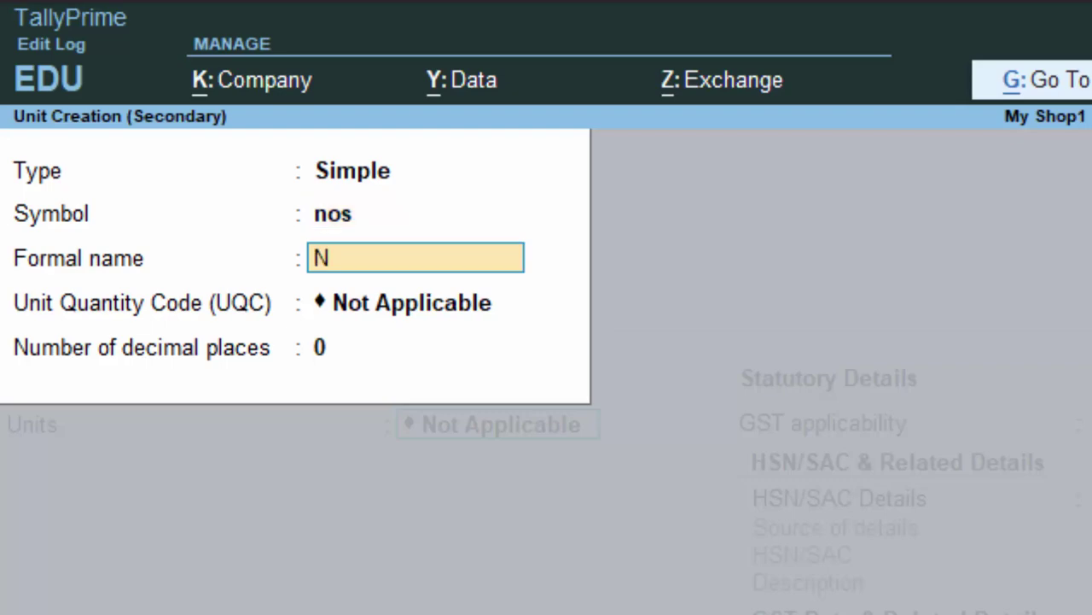
{"action": "type", "text": "umbers"}
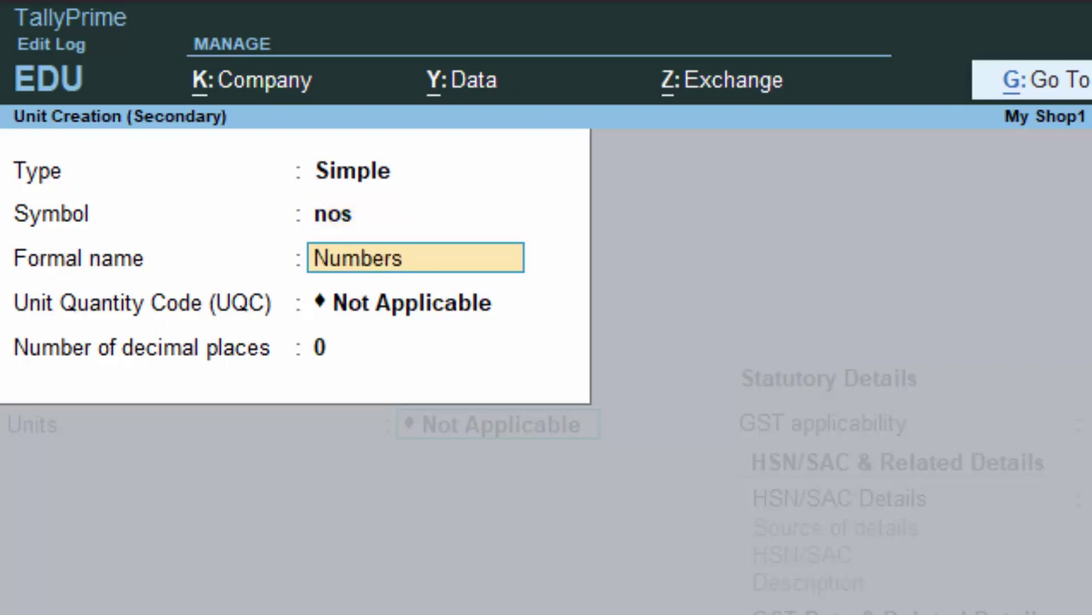
{"action": "key", "text": "Return"}
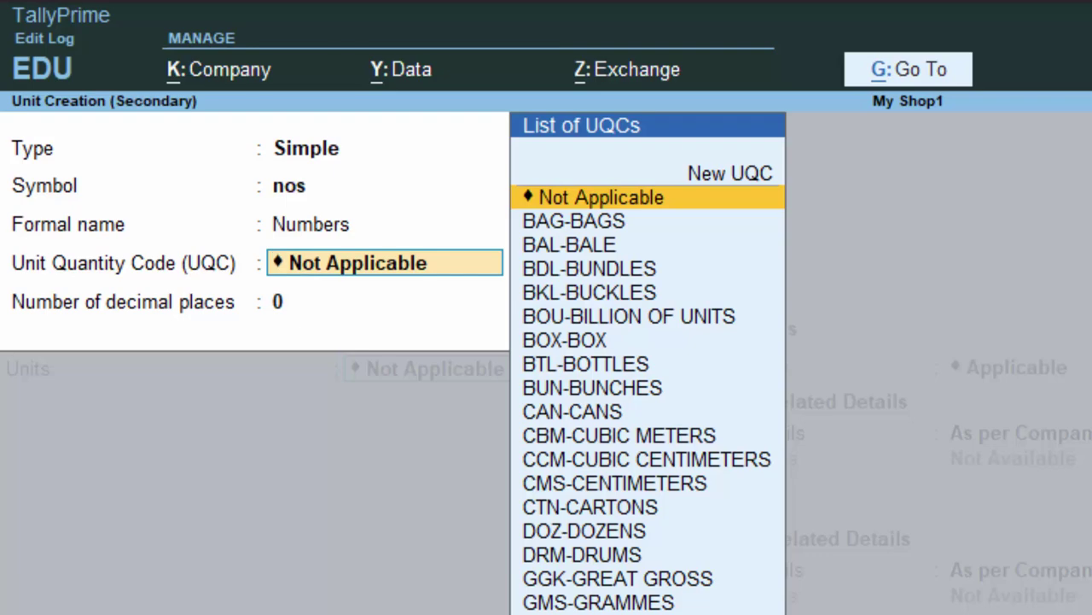
{"action": "type", "text": "n"}
{"action": "key", "text": "Return"}
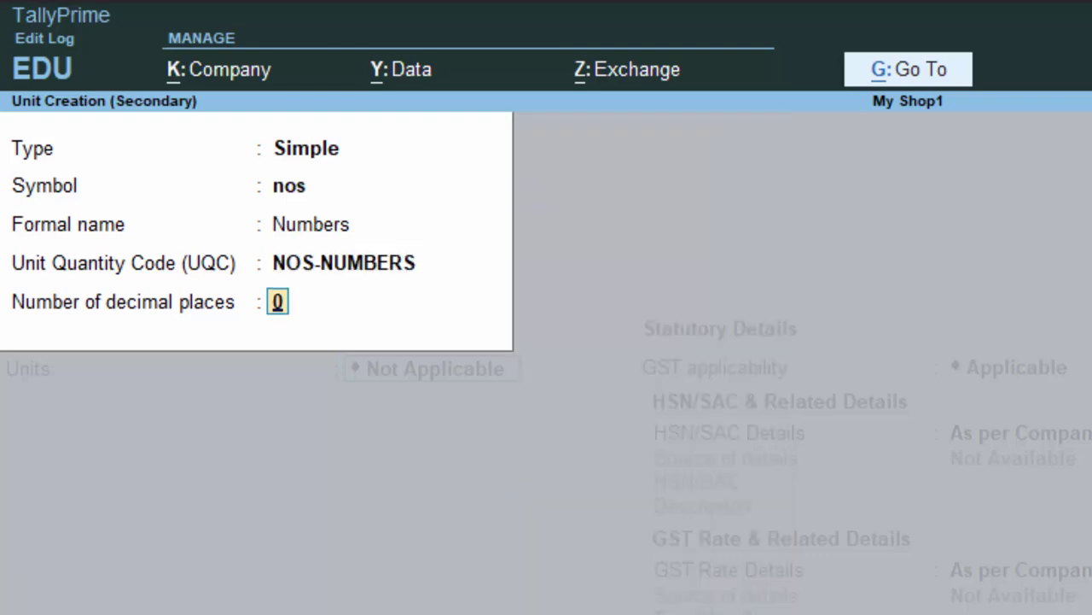
{"action": "key", "text": "Return"}
{"action": "key", "text": "y"}
{"action": "key", "text": "Return"}
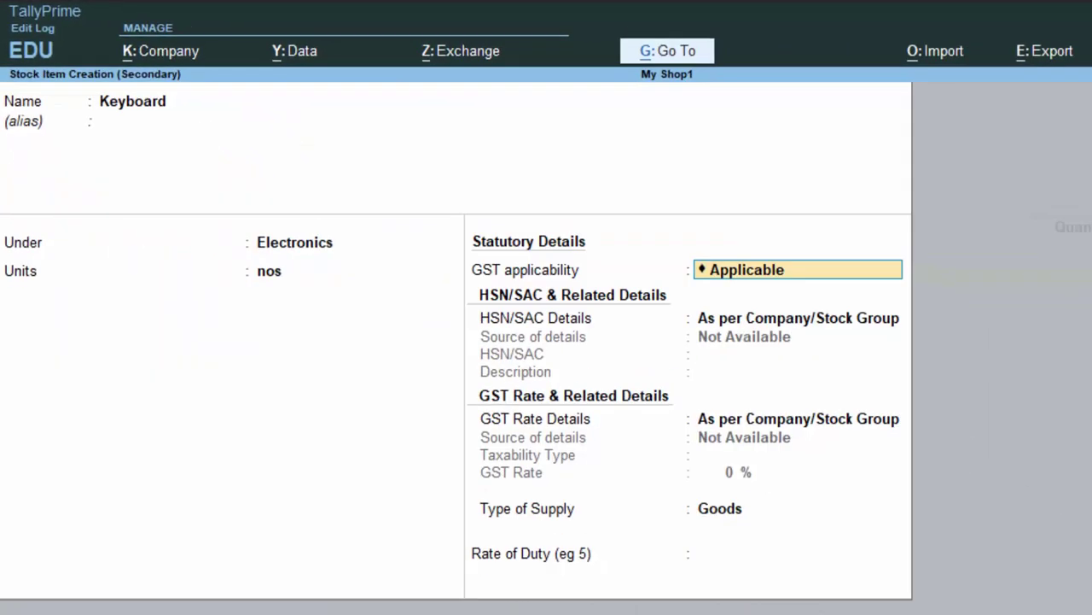
- Keep the default GST, HSN/SAC and Goods supply settings and save the Keyboard stock item
{"action": "key", "text": "Return"}
{"action": "key", "text": "Return"}
{"action": "key", "text": "Return"}
{"action": "key", "text": "Return"}
{"action": "key", "text": "Return"}
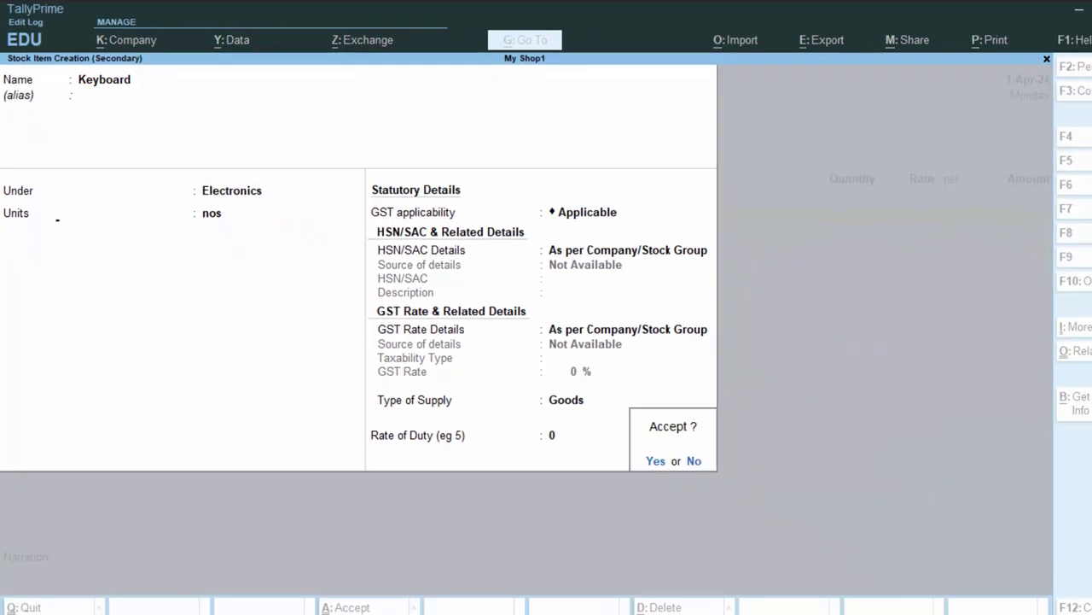
{"action": "type", "text": "y"}
- Enter 60 nos of Keyboard at a rate of 230 per nos on the purchase voucher
{"action": "type", "text": "6"}
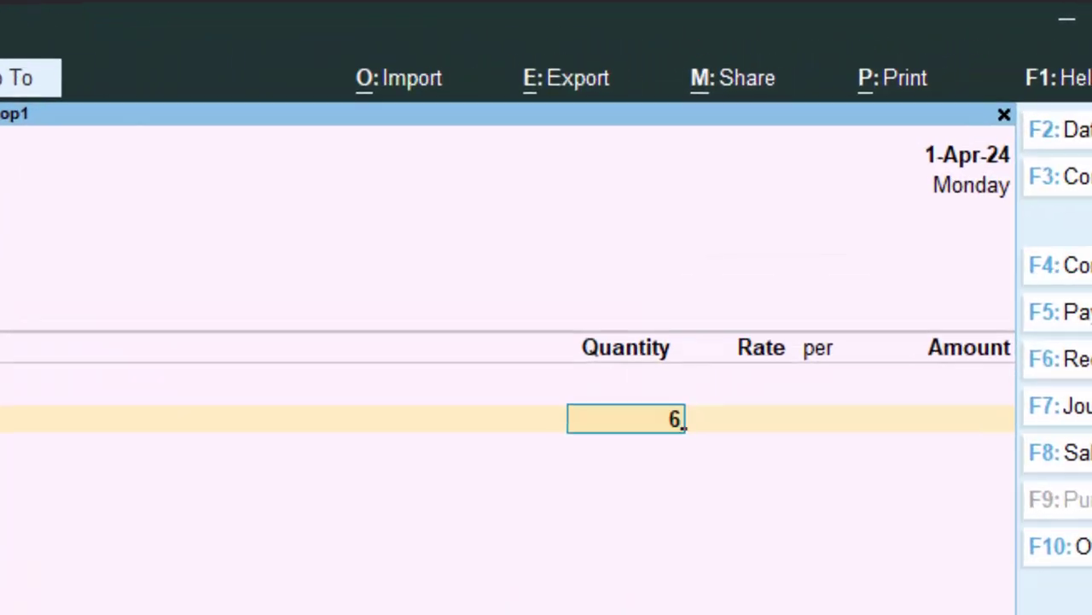
{"action": "type", "text": "0"}
{"action": "key", "text": "Return"}
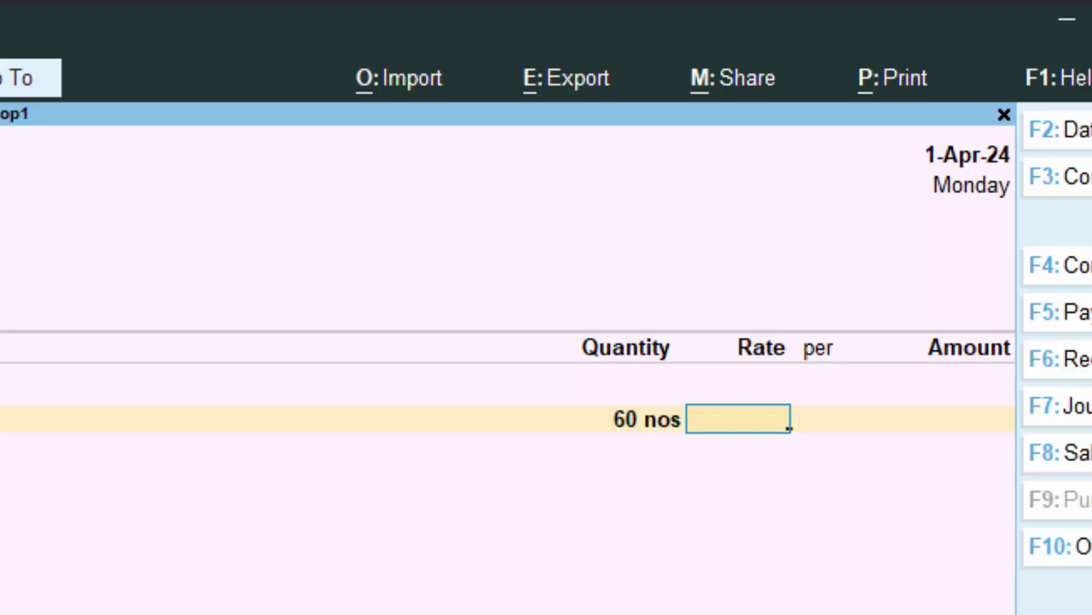
{"action": "type", "text": "230"}
{"action": "key", "text": "Return"}
{"action": "key", "text": "Return"}
{"action": "key", "text": "Return"}
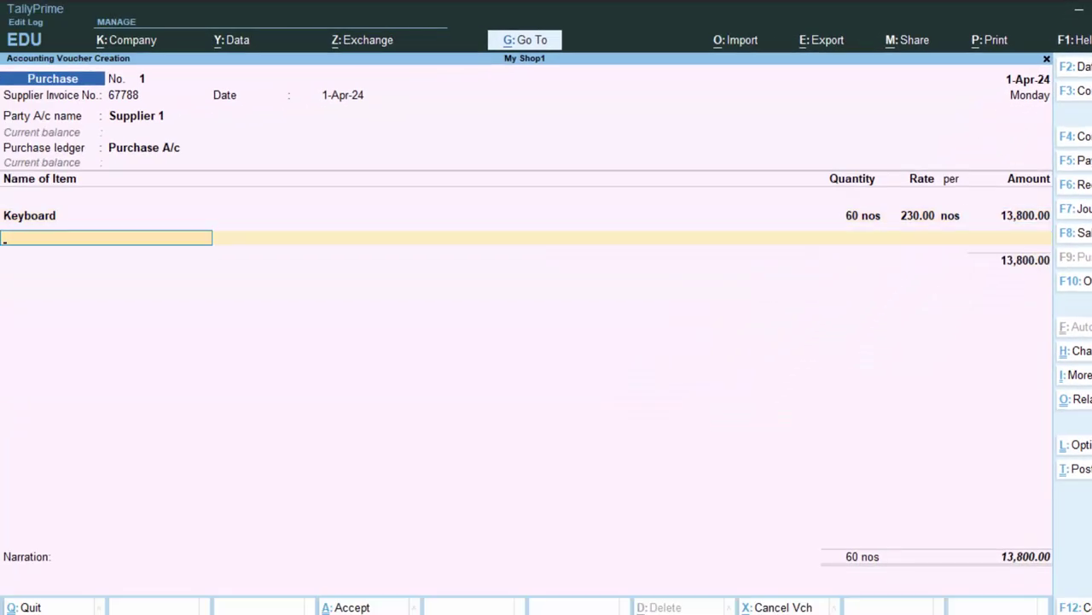
{"action": "key", "text": "Return"}
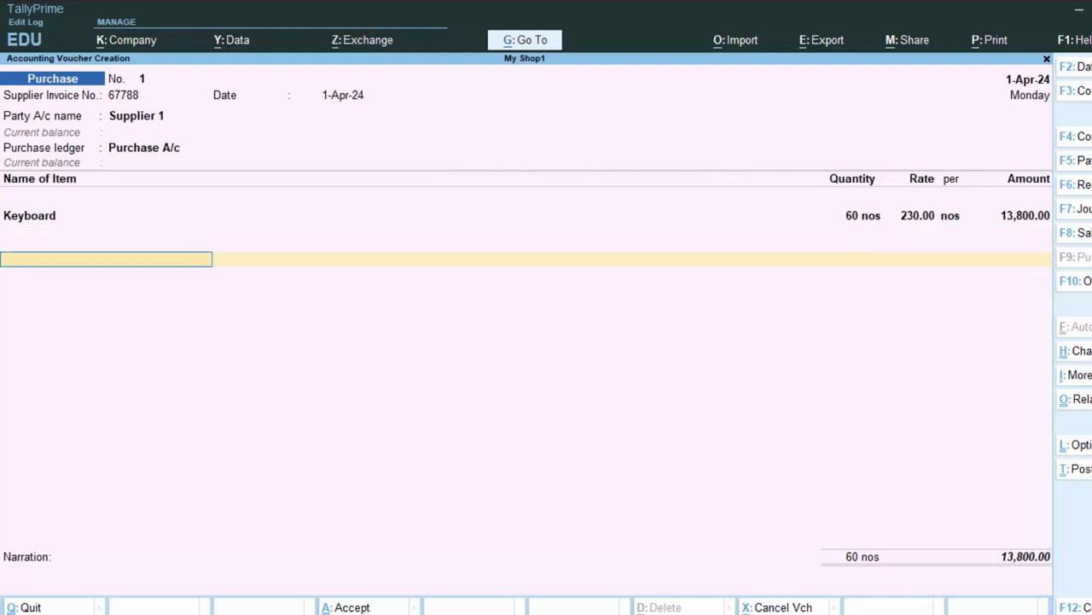
{"action": "key", "text": "BackSpace"}
{"action": "key", "text": "Return"}
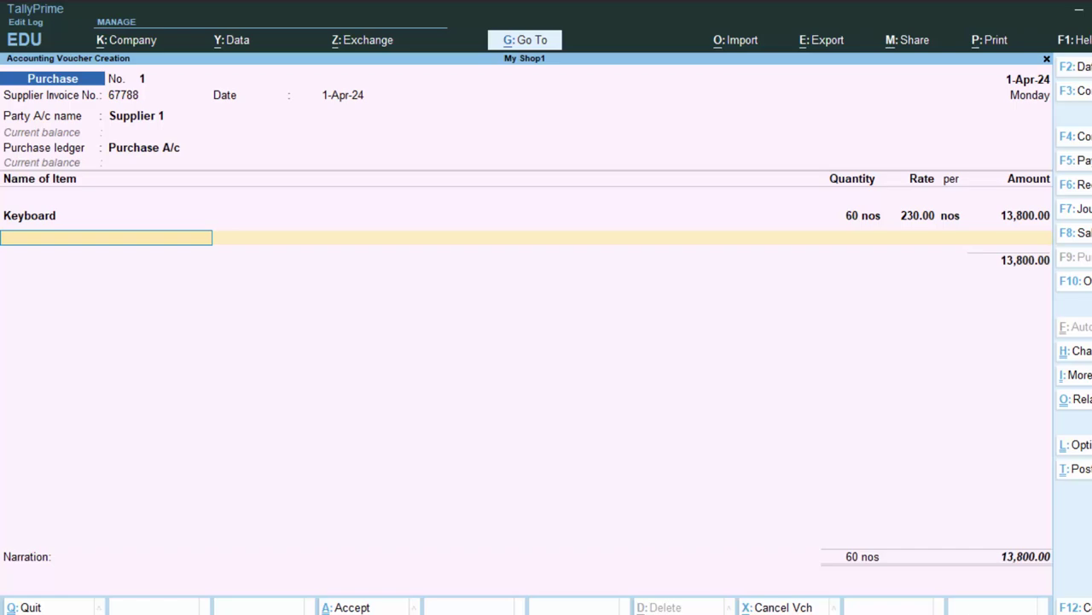
- Start a new stock item named Mouse without an alias, under Primary
{"action": "key", "text": "alt+c"}
{"action": "type", "text": "Mouse"}
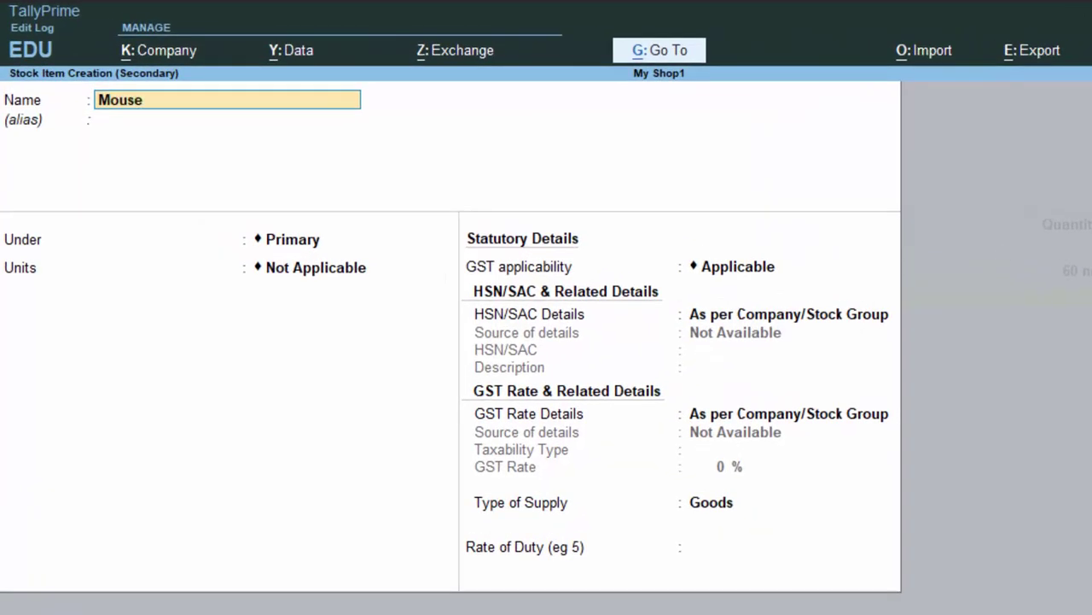
{"action": "key", "text": "Return"}
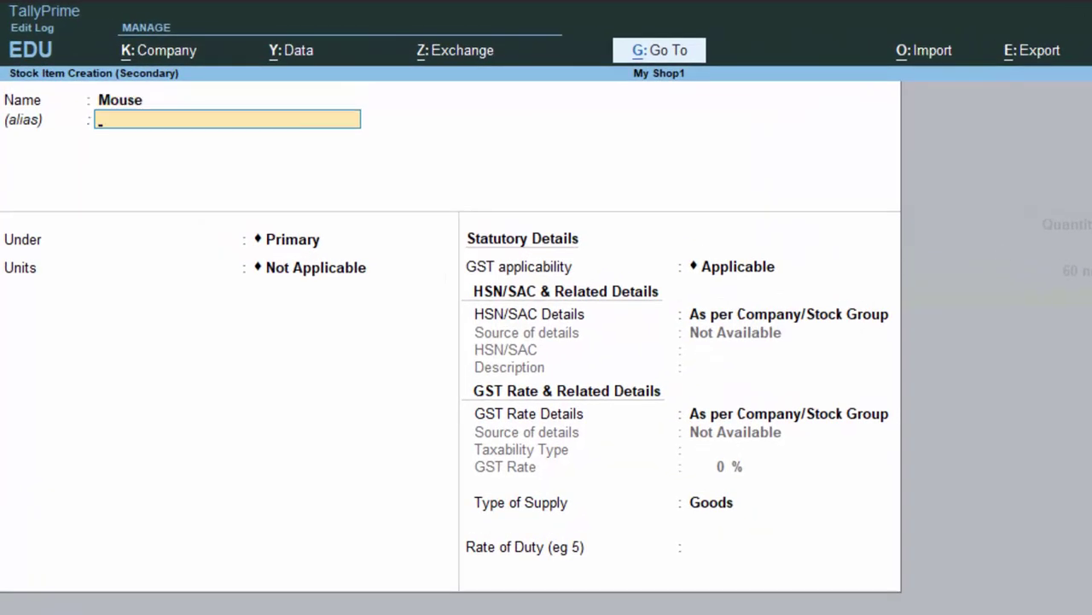
{"action": "key", "text": "Return"}
{"action": "key", "text": "Return"}
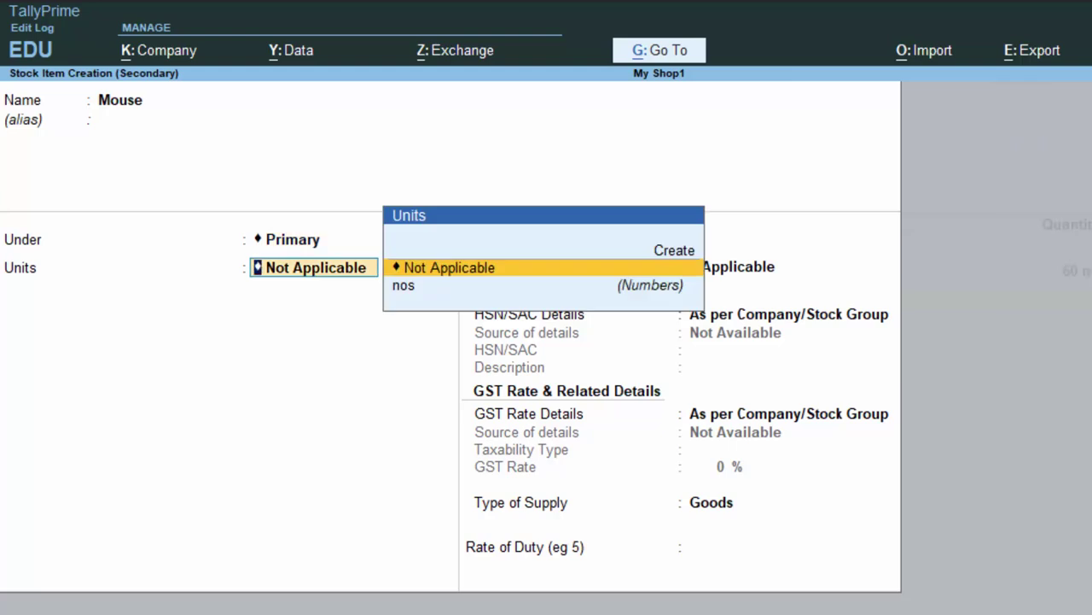
- Set the unit of the Mouse stock item to nos
{"action": "key", "text": "Right"}
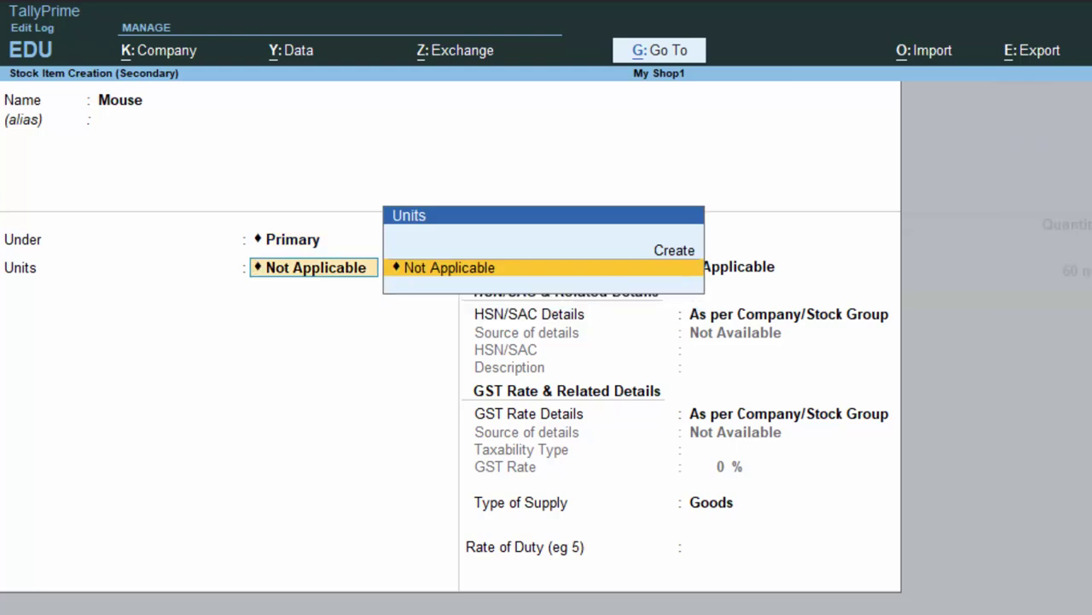
{"action": "key", "text": "BackSpace"}
{"action": "key", "text": "BackSpace"}
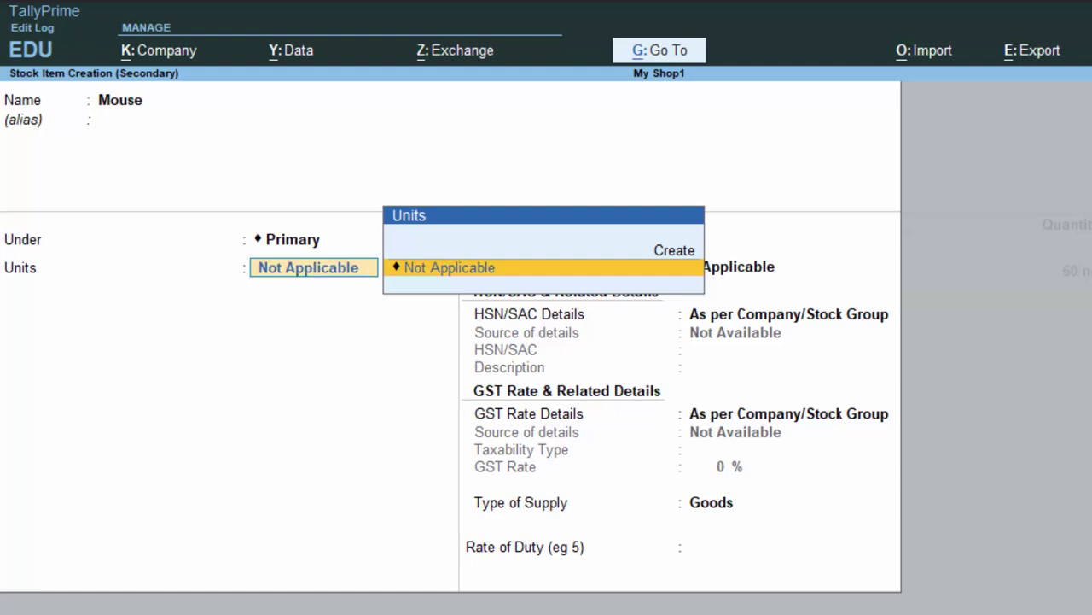
{"action": "key", "text": "Return"}
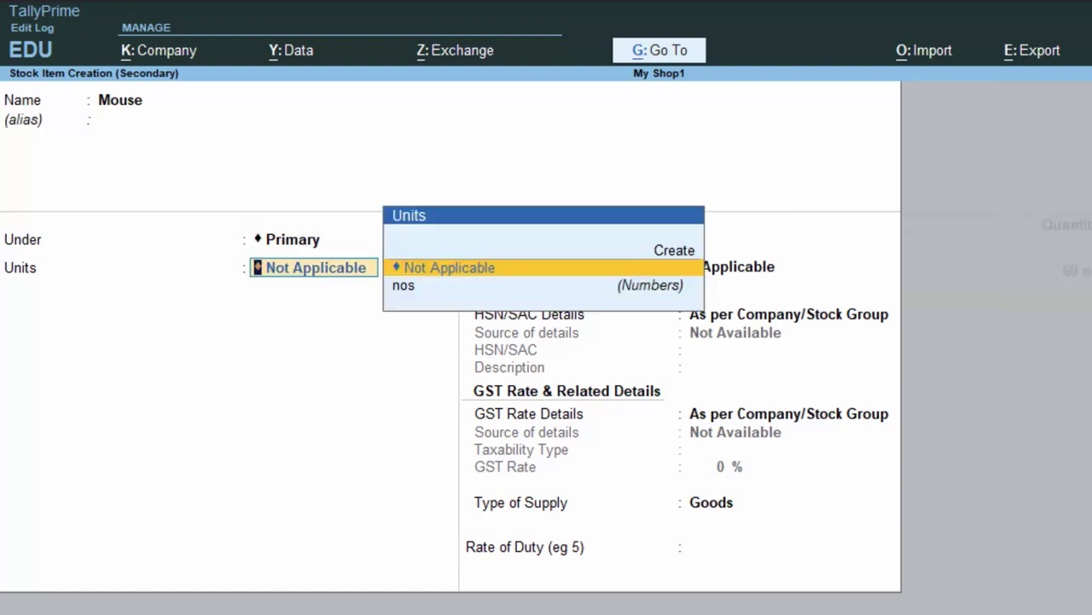
{"action": "key", "text": "Down"}
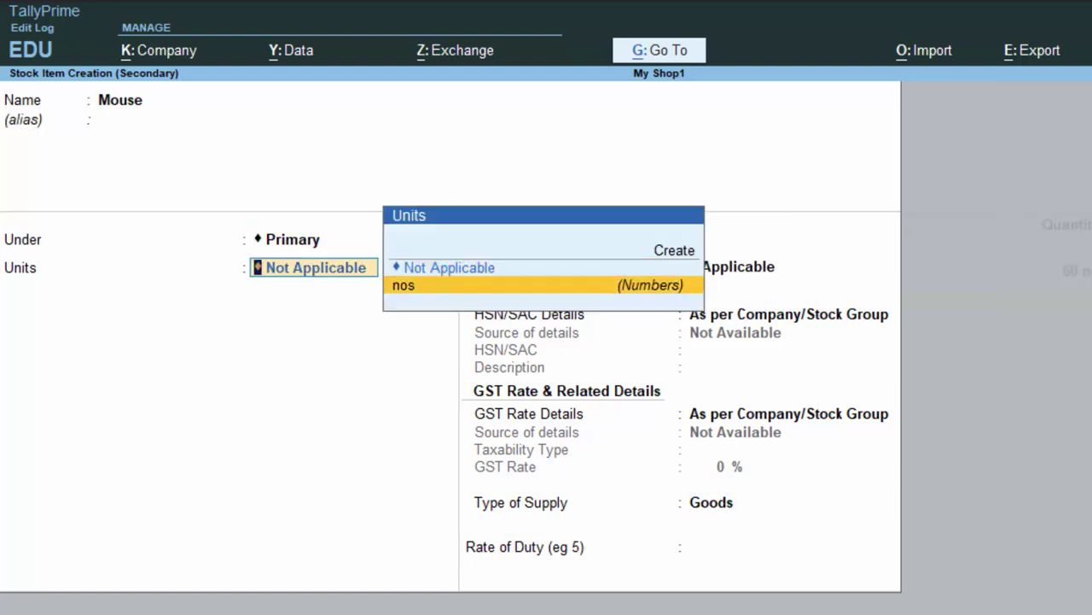
{"action": "key", "text": "Return"}
- Keep the default GST, HSN/SAC and Goods supply settings and save the Mouse stock item
{"action": "key", "text": "Return"}
{"action": "key", "text": "Return"}
{"action": "key", "text": "Return"}
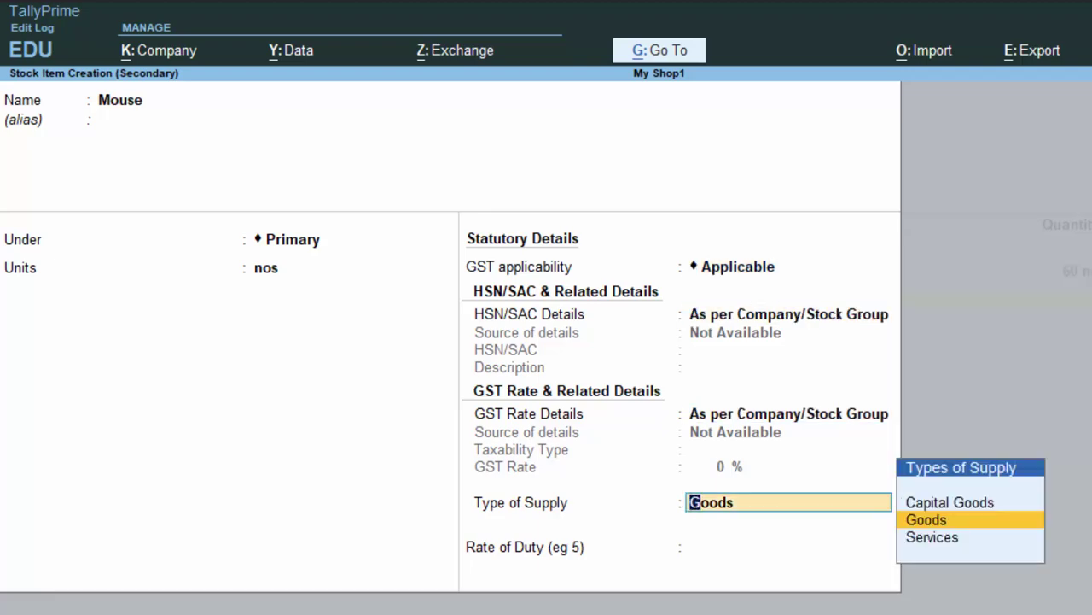
{"action": "key", "text": "Return"}
{"action": "key", "text": "Return"}
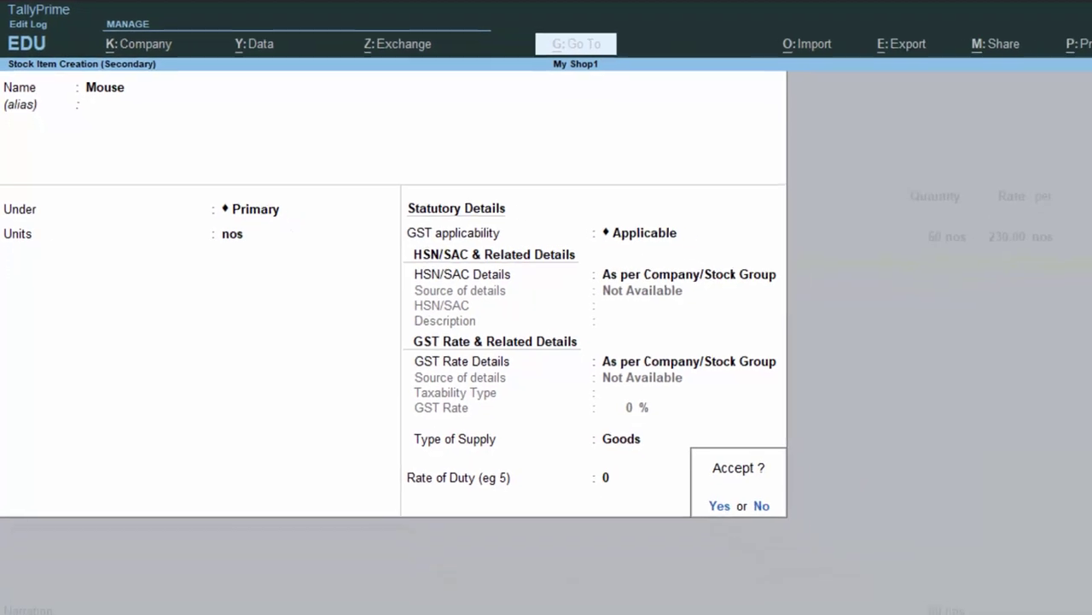
{"action": "key", "text": "Return"}
- Enter 50 nos of Mouse at a rate of 120 per nos on the purchase voucher
{"action": "type", "text": "50"}
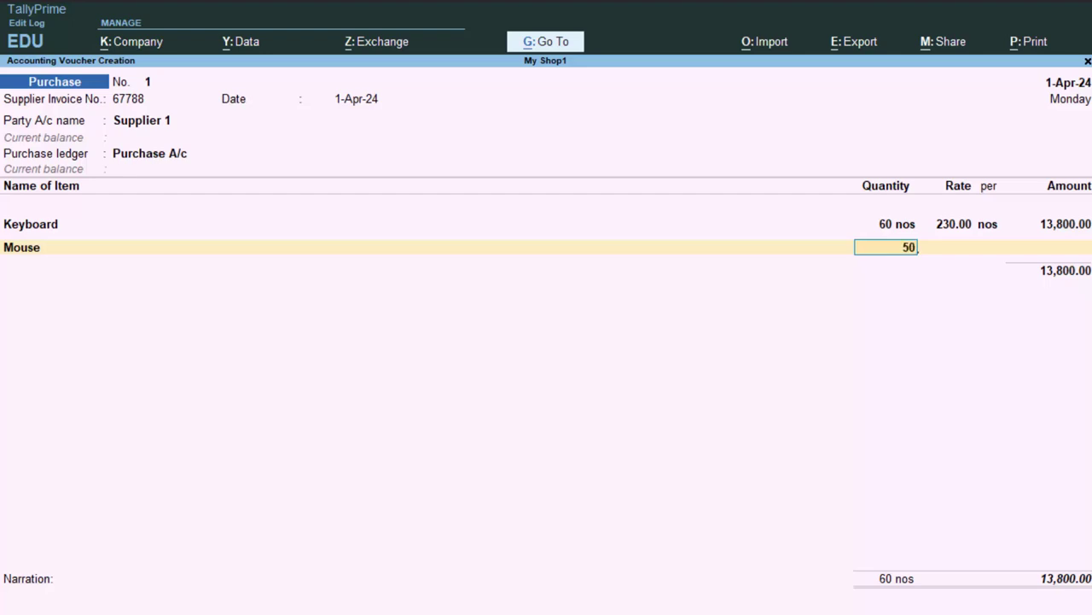
{"action": "key", "text": "Return"}
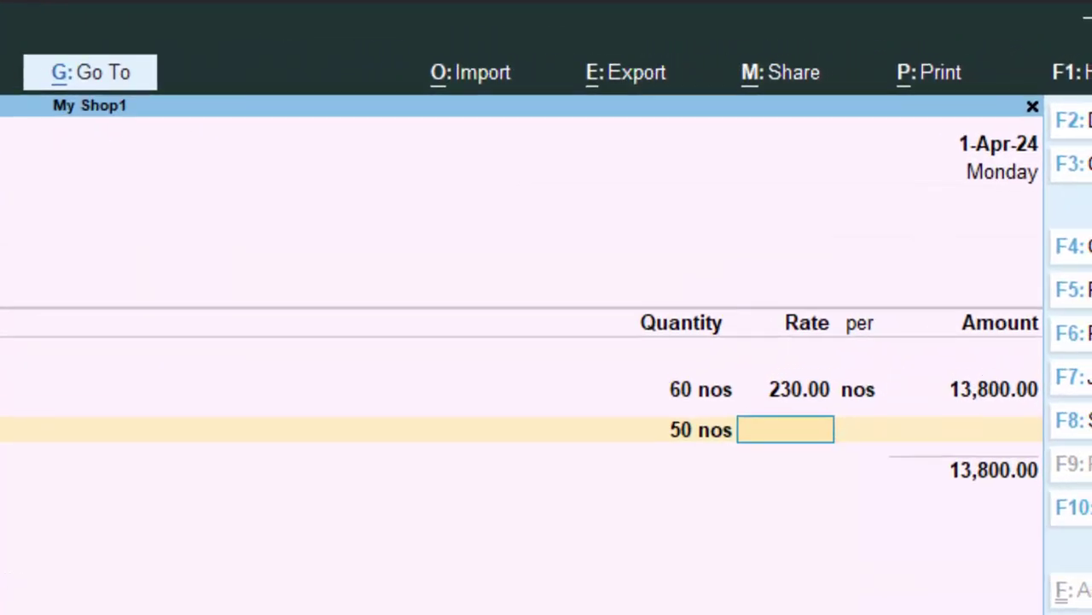
{"action": "type", "text": "120"}
{"action": "key", "text": "Return"}
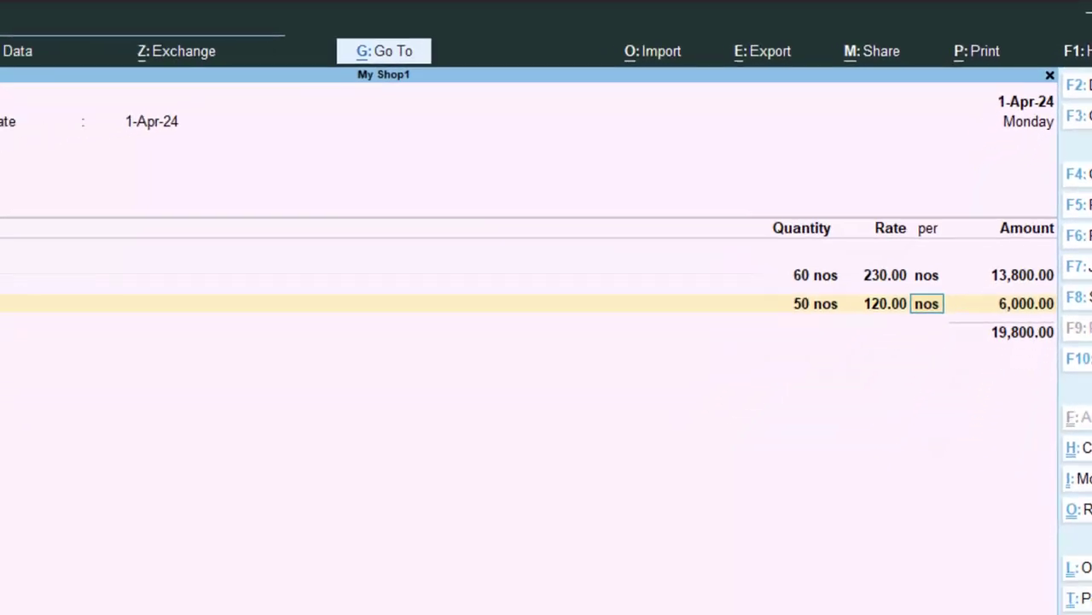
{"action": "key", "text": "Return"}
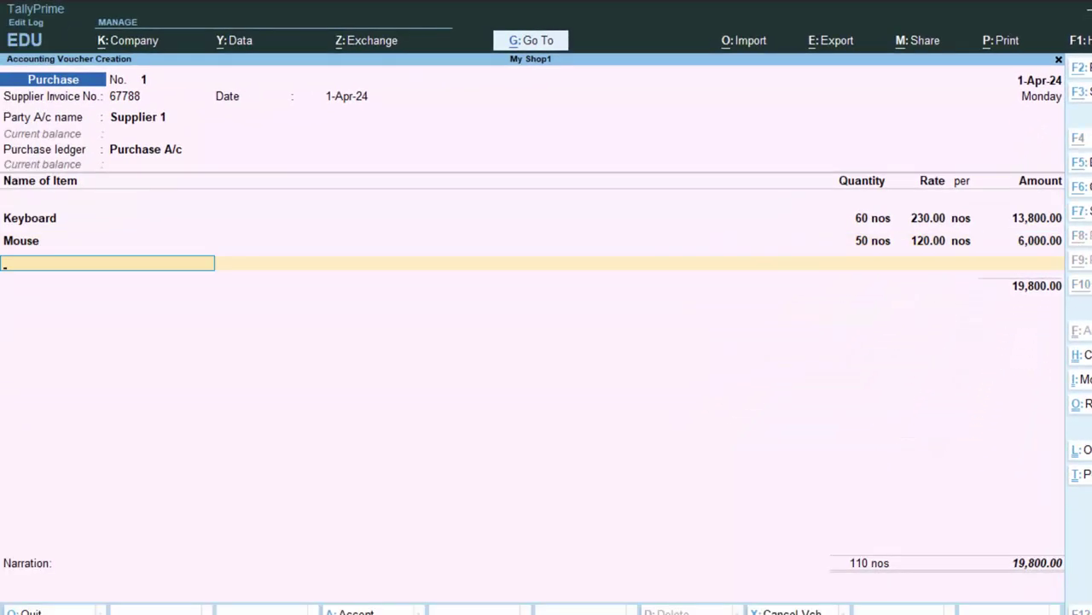
- Start a new stock item named Monitor from the voucher, without an alias and under Primary
{"action": "key", "text": "alt+c"}
{"action": "type", "text": "M"}
{"action": "type", "text": "on"}
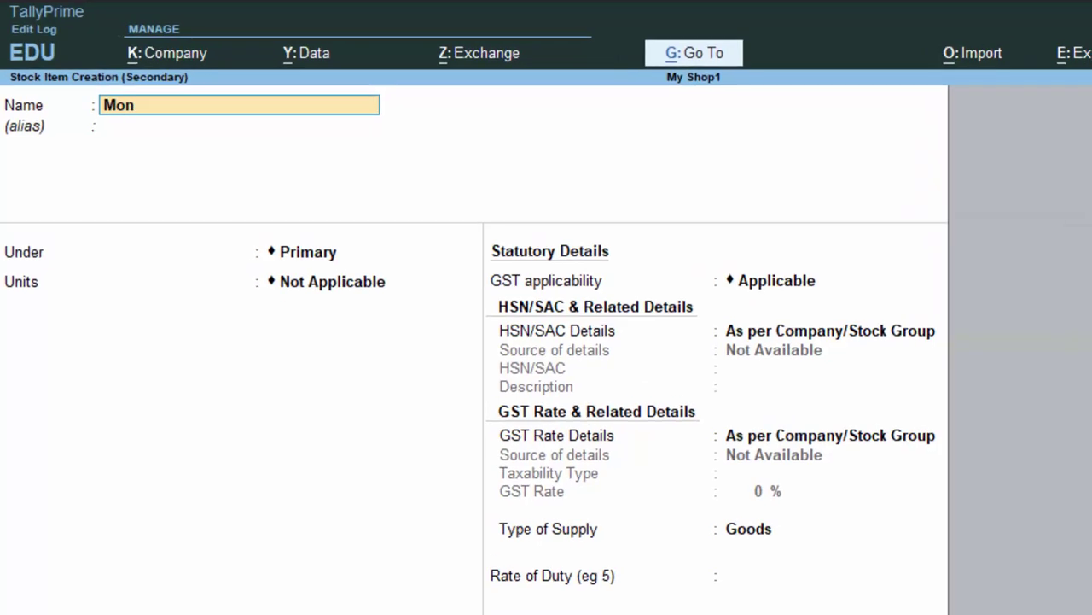
{"action": "type", "text": "itor"}
{"action": "key", "text": "Return"}
{"action": "key", "text": "Return"}
{"action": "key", "text": "Return"}
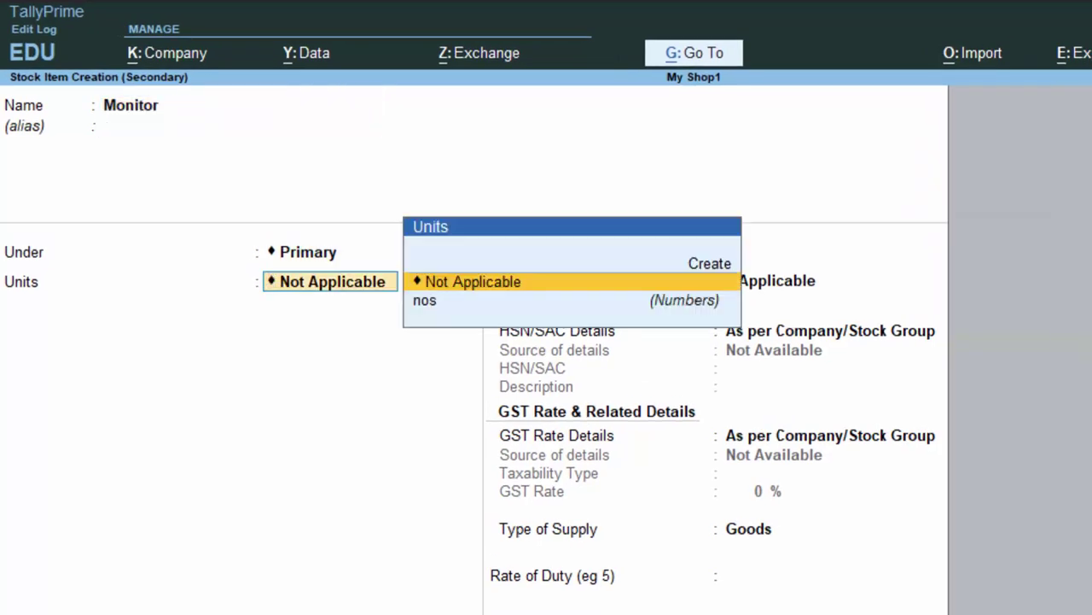
- Set Monitor's unit to nos and save the stock item with the default GST, HSN/SAC and Goods supply settings
{"action": "key", "text": "BackSpace"}
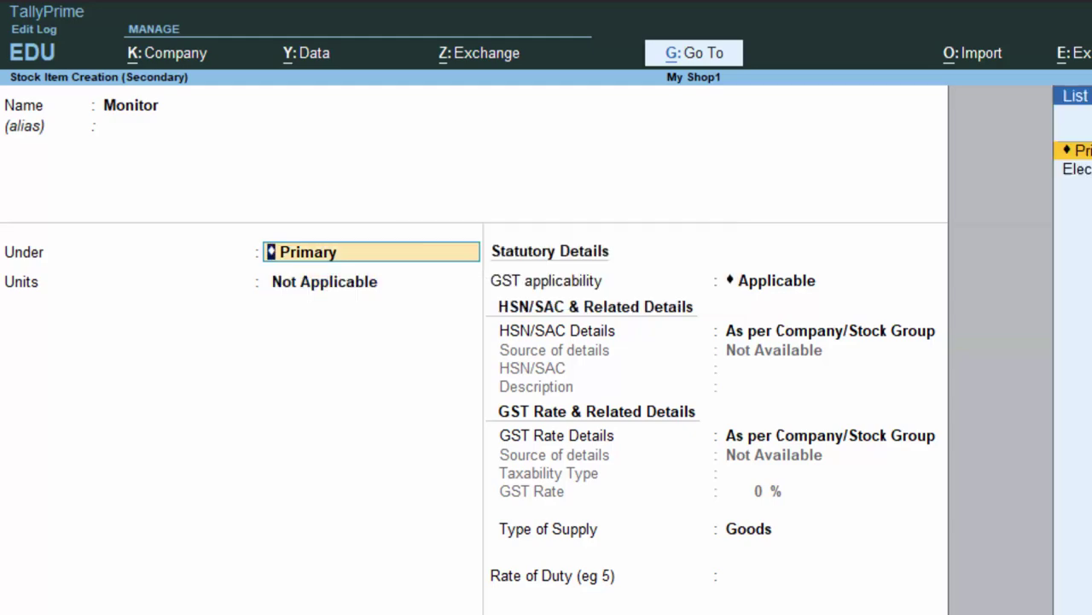
{"action": "key", "text": "Return"}
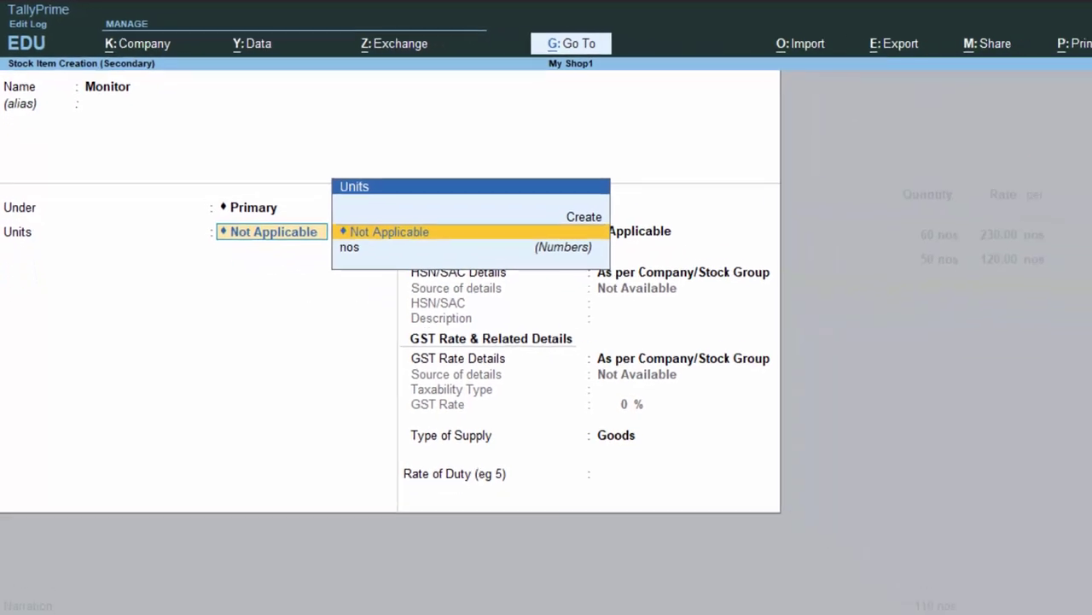
{"action": "key", "text": "Down"}
{"action": "key", "text": "Return"}
{"action": "key", "text": "Return"}
{"action": "key", "text": "Return"}
{"action": "key", "text": "Return"}
{"action": "key", "text": "Return"}
{"action": "key", "text": "Return"}
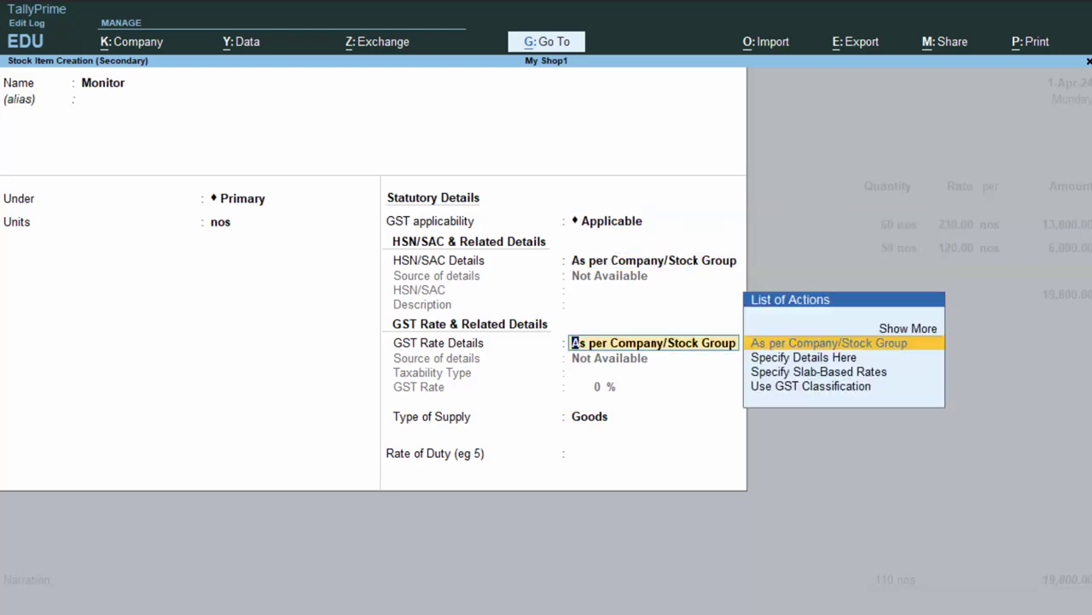
{"action": "key", "text": "Return"}
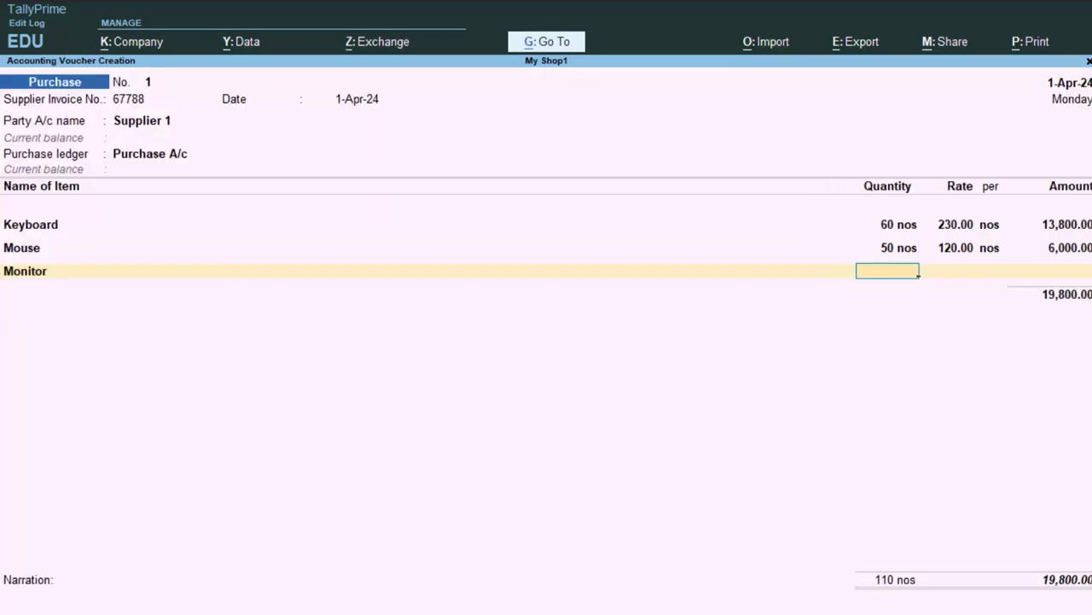
- Enter 5 nos of Monitor at a rate of 7000 per nos and end the voucher's item list
{"action": "type", "text": "5"}
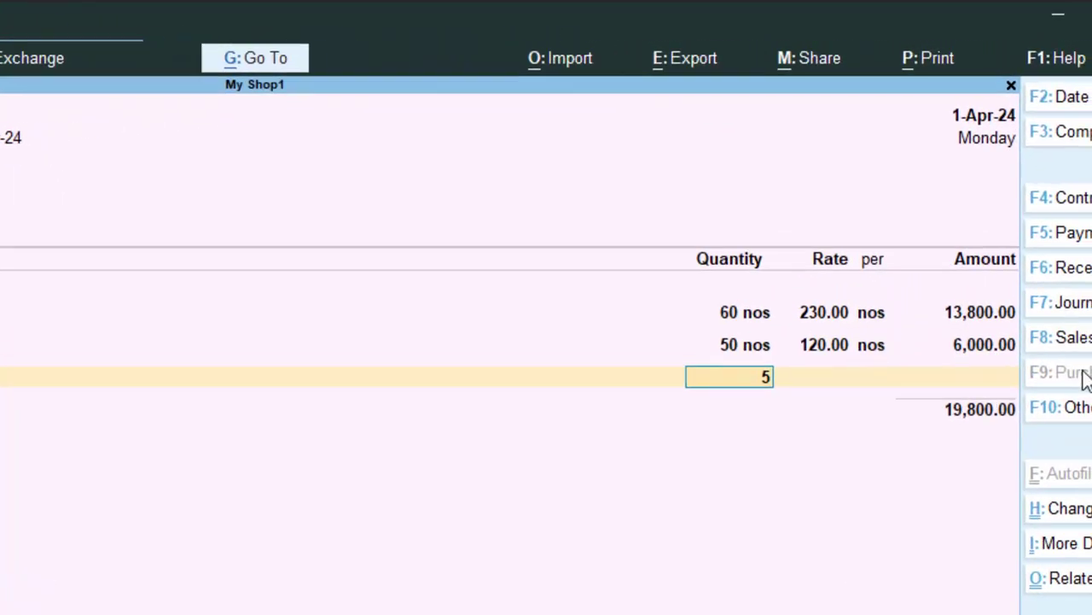
{"action": "key", "text": "Return"}
{"action": "type", "text": "7000"}
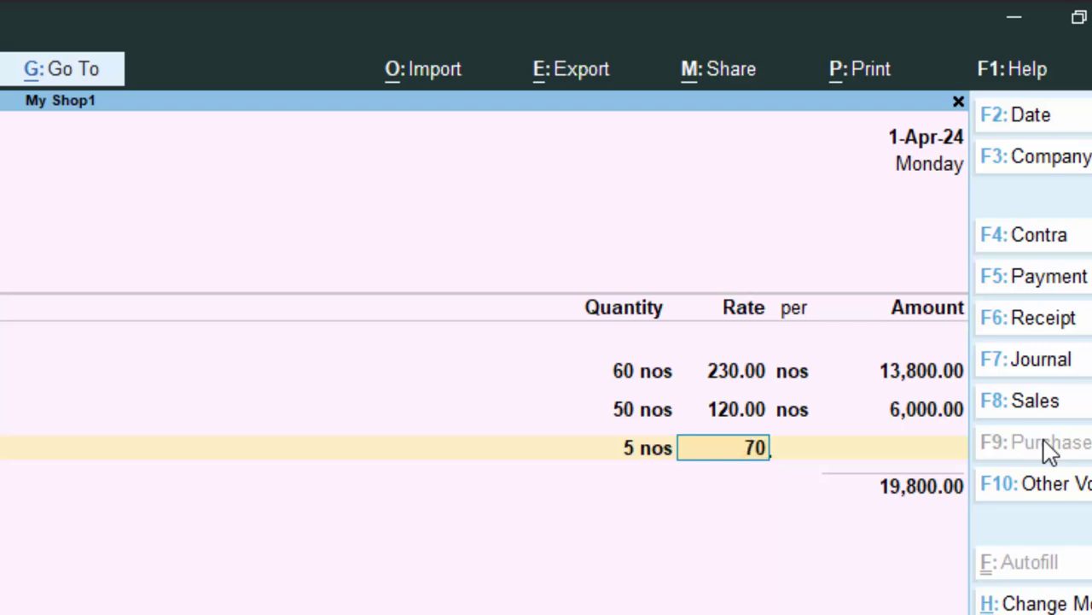
{"action": "key", "text": "Return"}
{"action": "key", "text": "Return"}
{"action": "key", "text": "Return"}
{"action": "key", "text": "Return"}
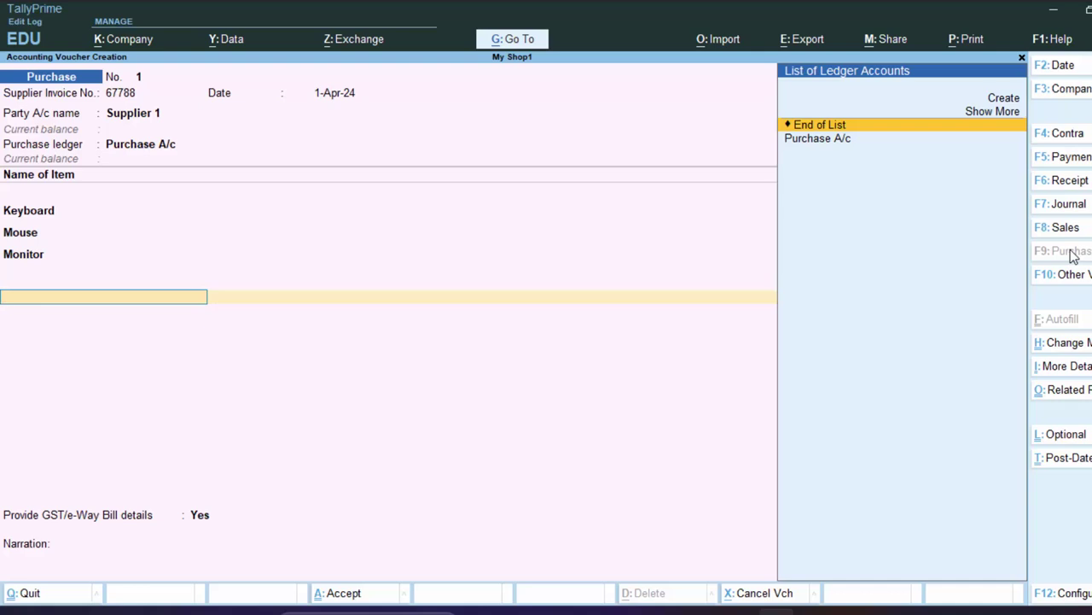
- End the additional ledger list and set Provide GST/e-Way Bill details to No
{"action": "key", "text": "Return"}
{"action": "key", "text": "Up"}
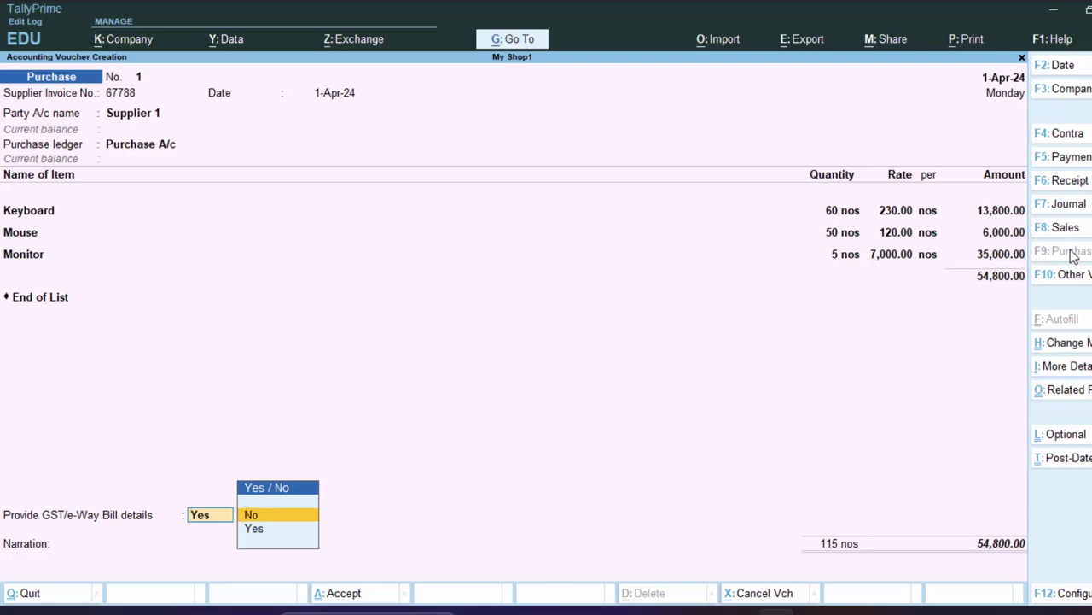
{"action": "key", "text": "Return"}
{"action": "key", "text": "Return"}
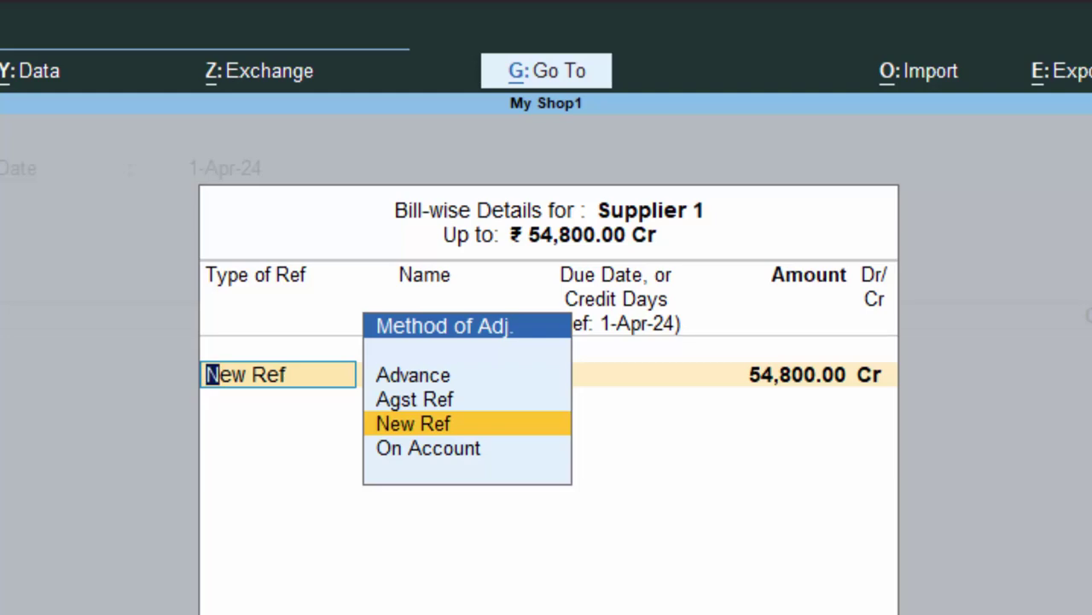
- Allocate the full voucher amount to Supplier 1 as a New Ref bill named with the supplier invoice number, credit side
{"action": "key", "text": "Return"}
{"action": "key", "text": "Return"}
{"action": "key", "text": "Return"}
{"action": "key", "text": "Return"}
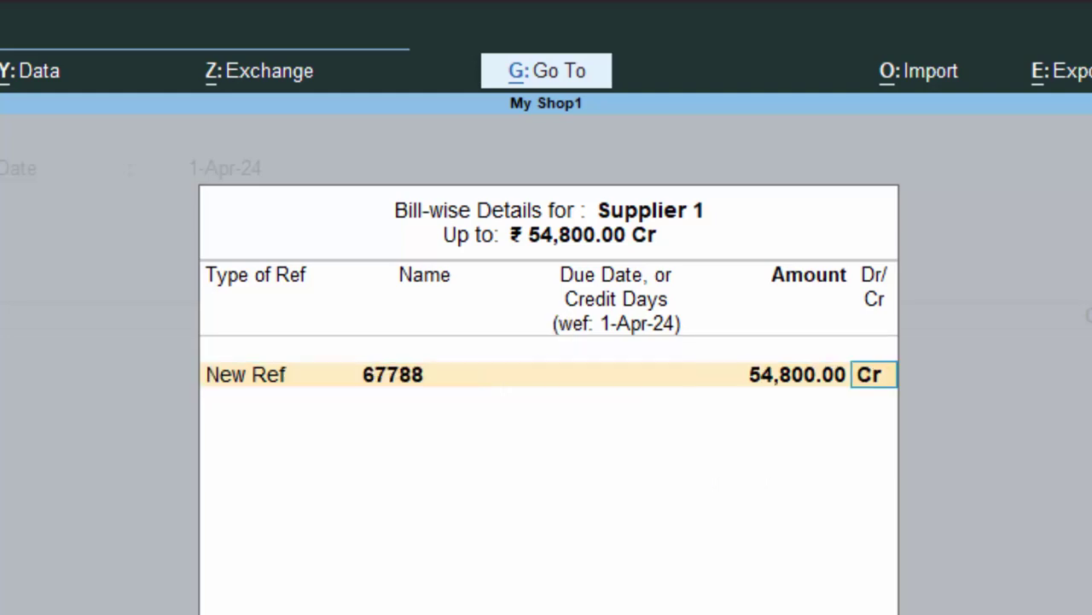
{"action": "key", "text": "Return"}
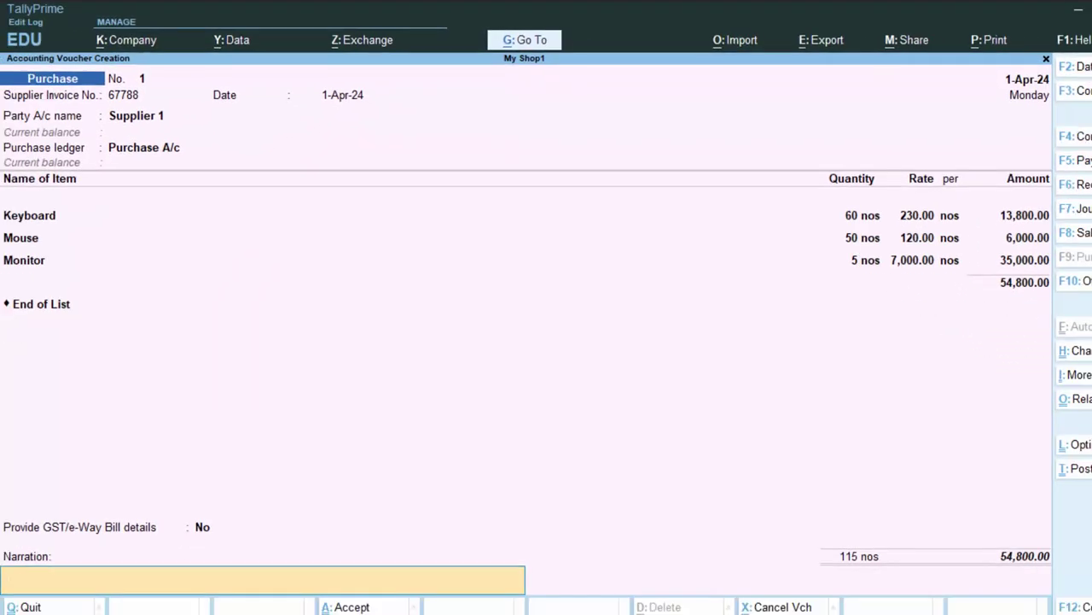
- Add the narration "The goods have been purchased on credit" and save the purchase voucher
{"action": "type", "text": "The goods have bee"}
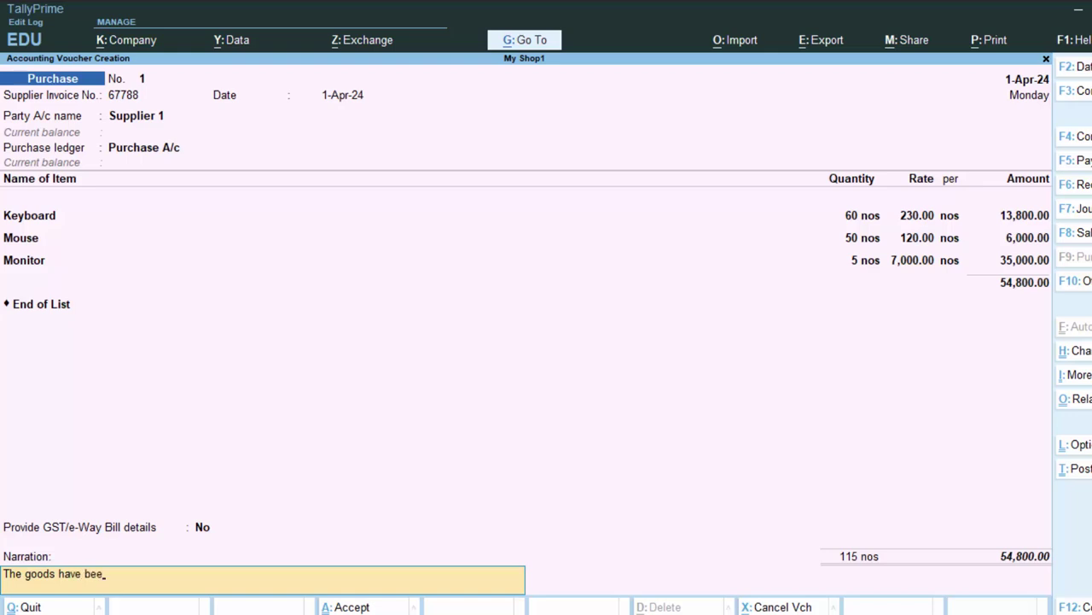
{"action": "type", "text": "n purc"}
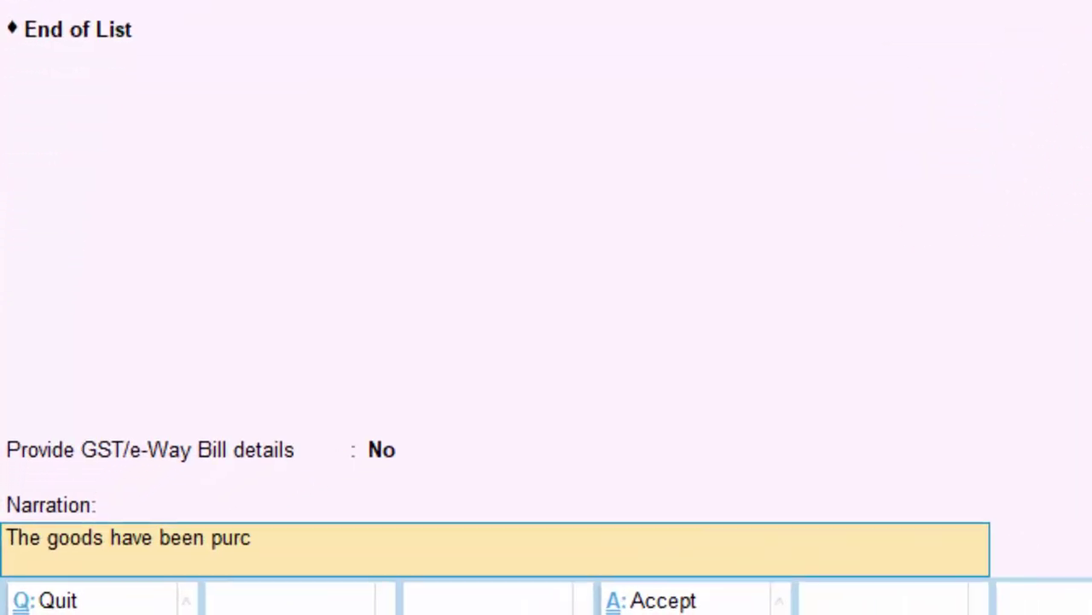
{"action": "type", "text": "hased "}
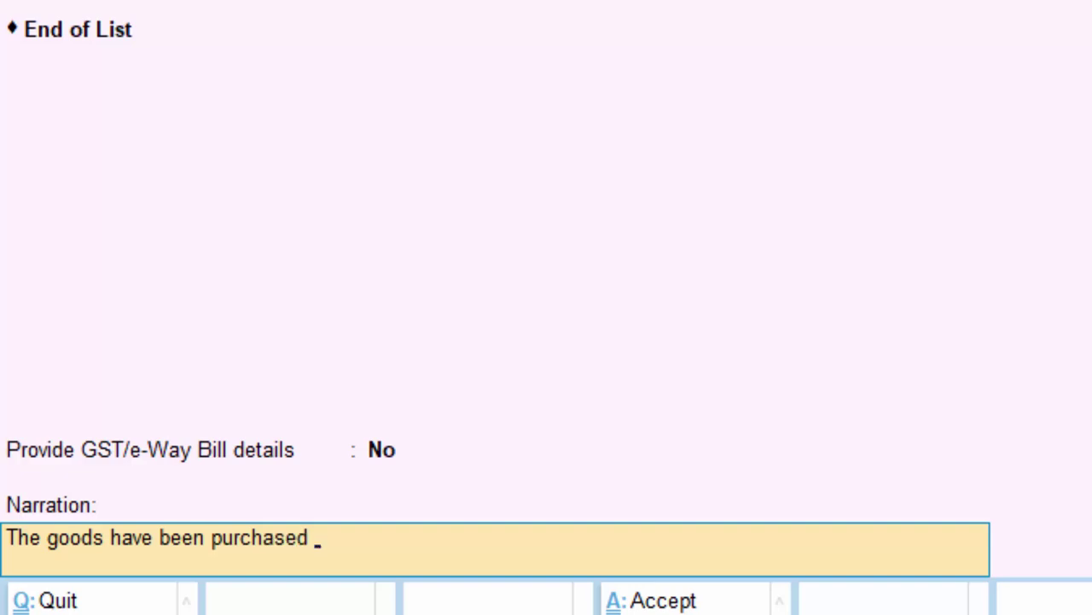
{"action": "type", "text": "on credit"}
{"action": "key", "text": "Return"}
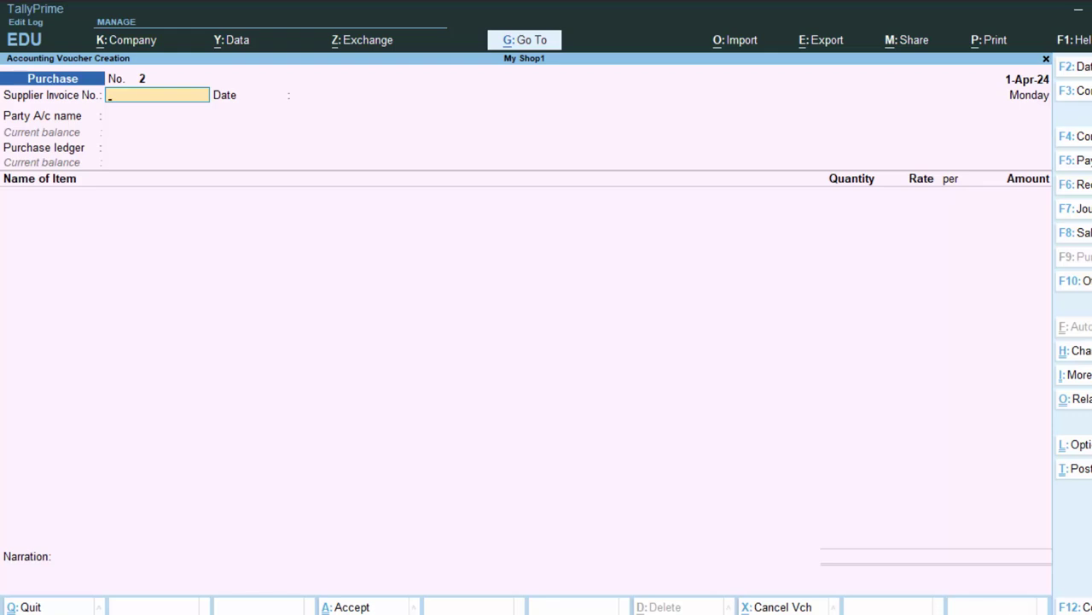
- Leave voucher creation and open the Supplier 1 purchase voucher from the Day Book
{"action": "key", "text": "Escape"}
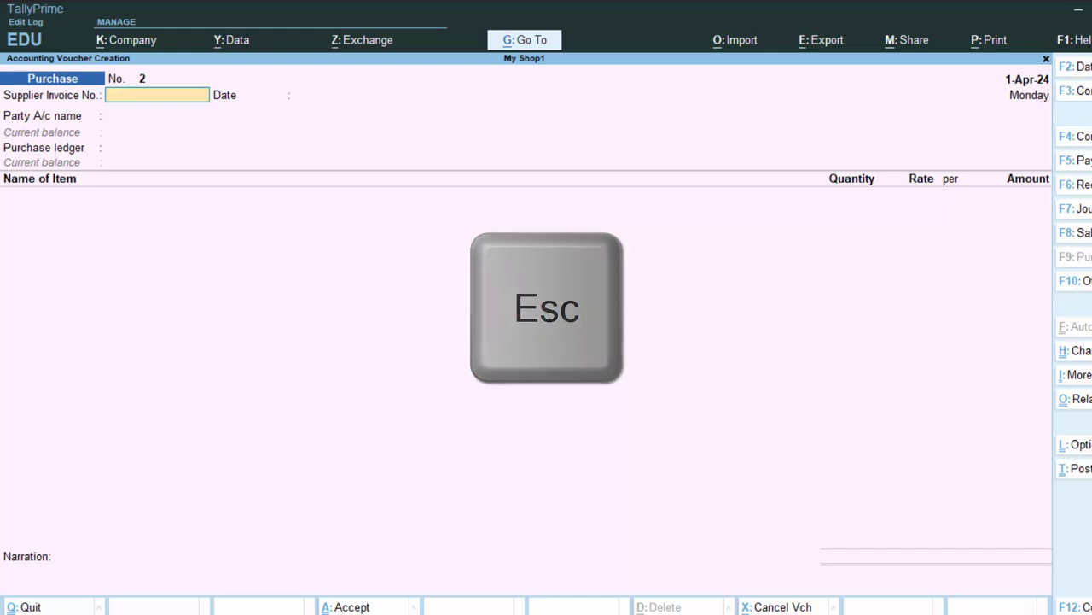
{"action": "key", "text": "Escape"}
{"action": "key", "text": "y"}
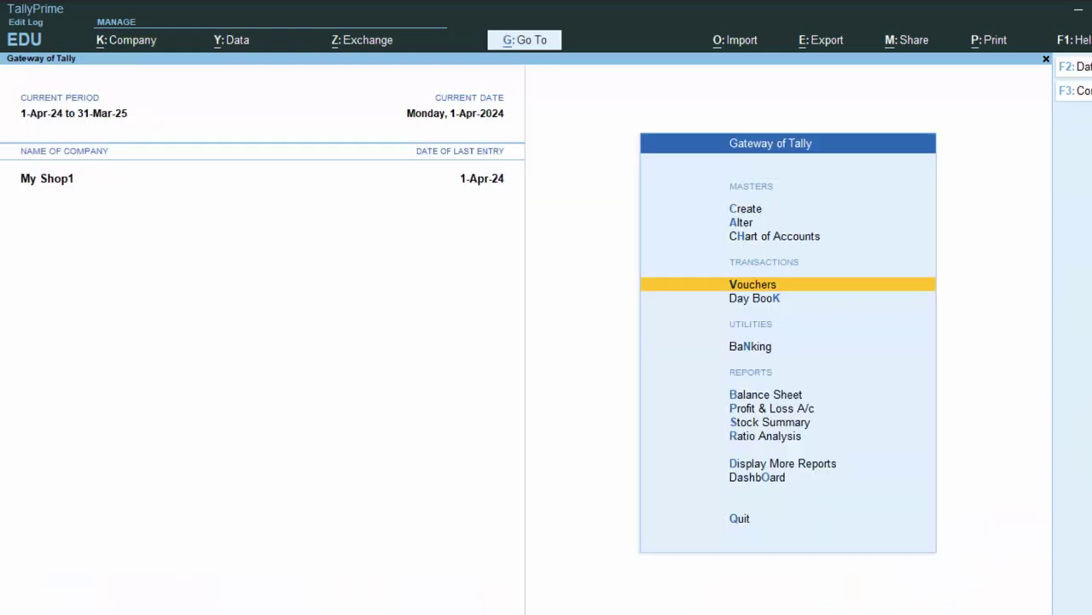
{"action": "key", "text": "k"}
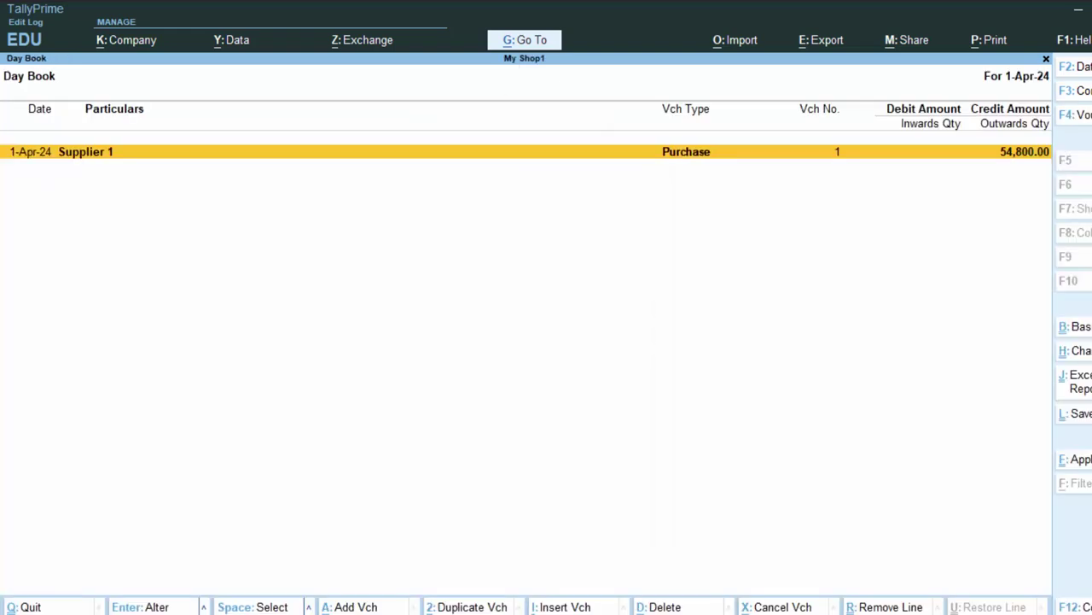
{"action": "key", "text": "Return"}
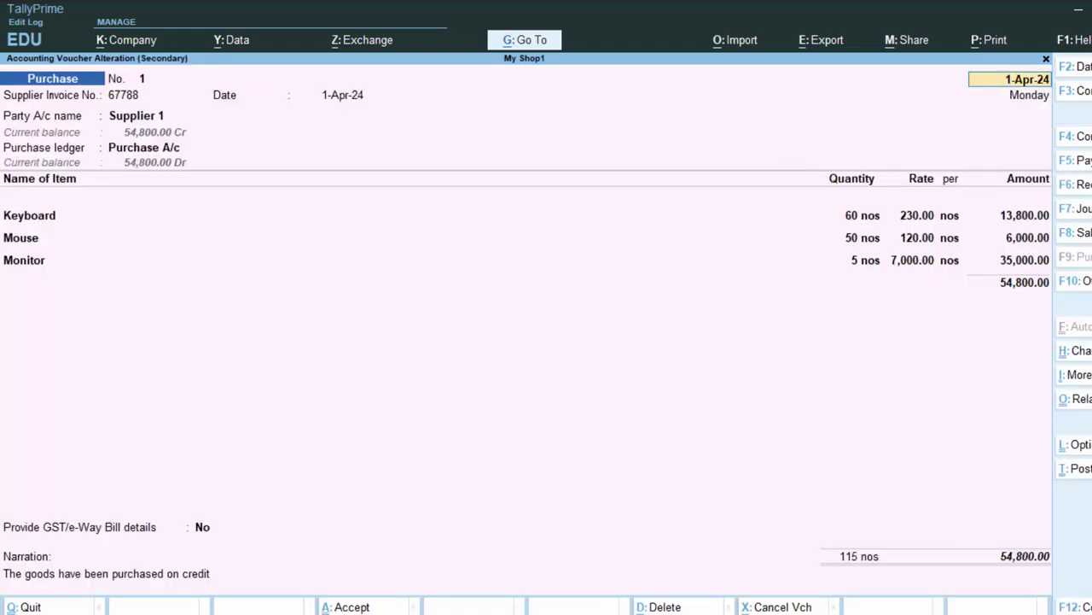
- Preview the purchase voucher's printed invoice and zoom in on it
{"action": "key", "text": "ctrl+p"}
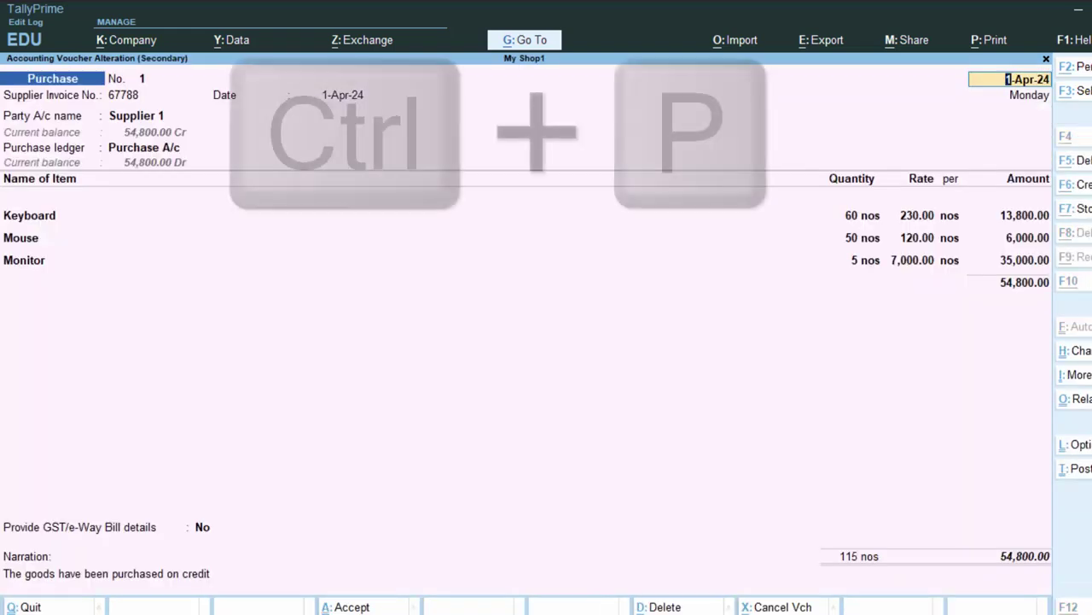
{"action": "key", "text": "Return"}
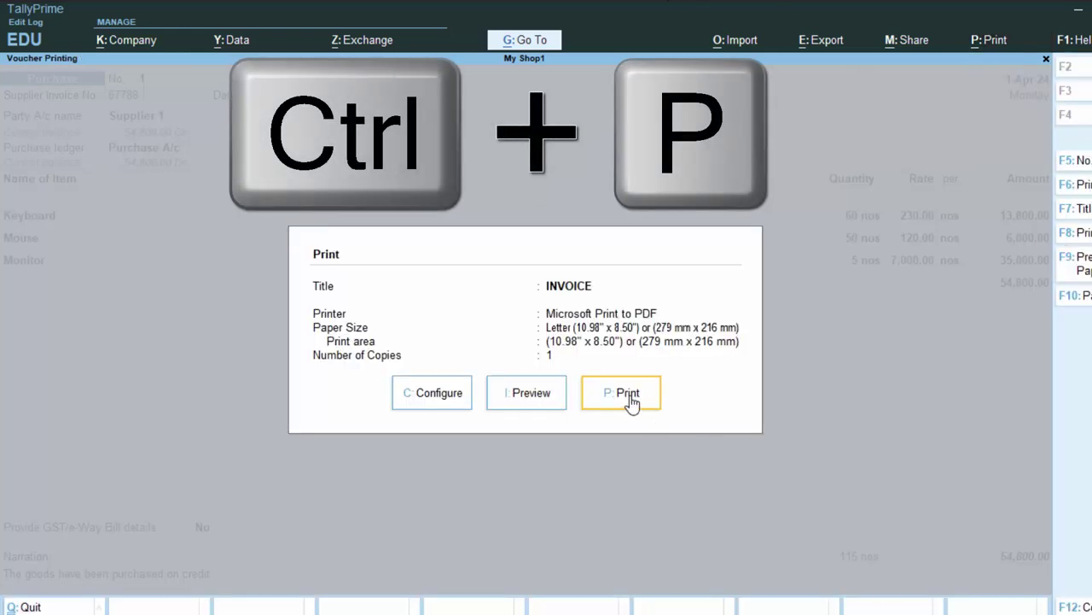
{"action": "left_click", "coordinate": [524, 392]}
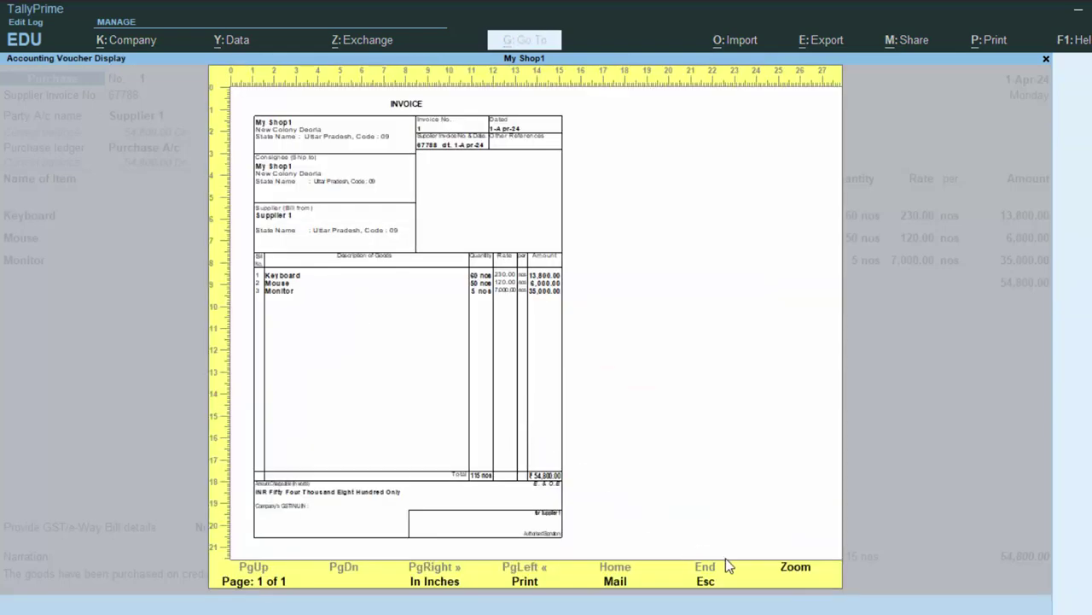
{"action": "left_click", "coordinate": [807, 578]}
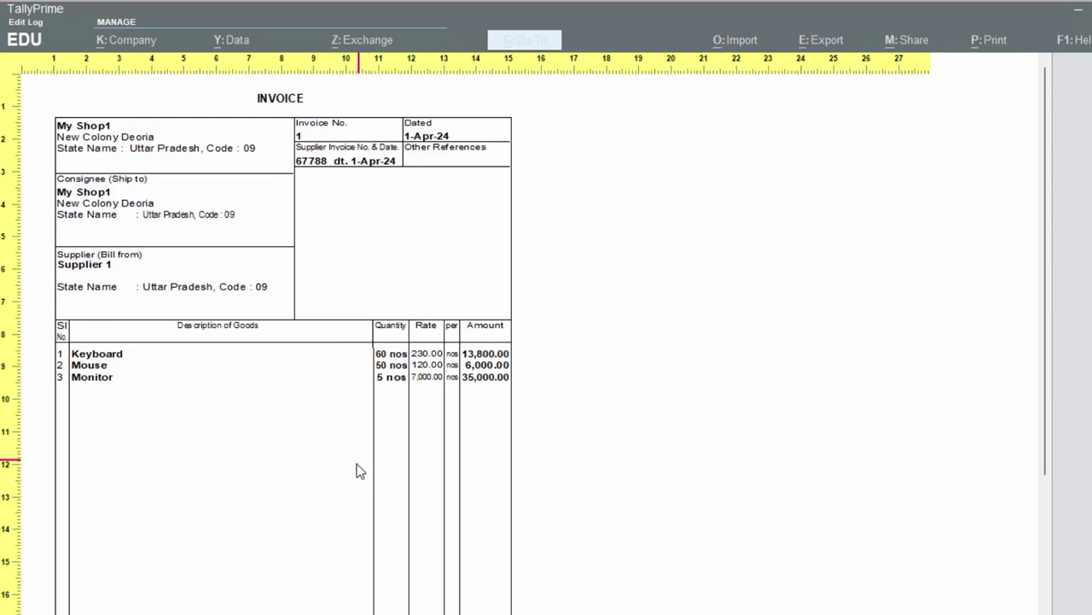
- Review the rest of the invoice preview, leave it, and keep the voucher's print format at Neat Mode
{"action": "scroll", "coordinate": [332, 582], "scroll_direction": "down", "scroll_amount": 3}
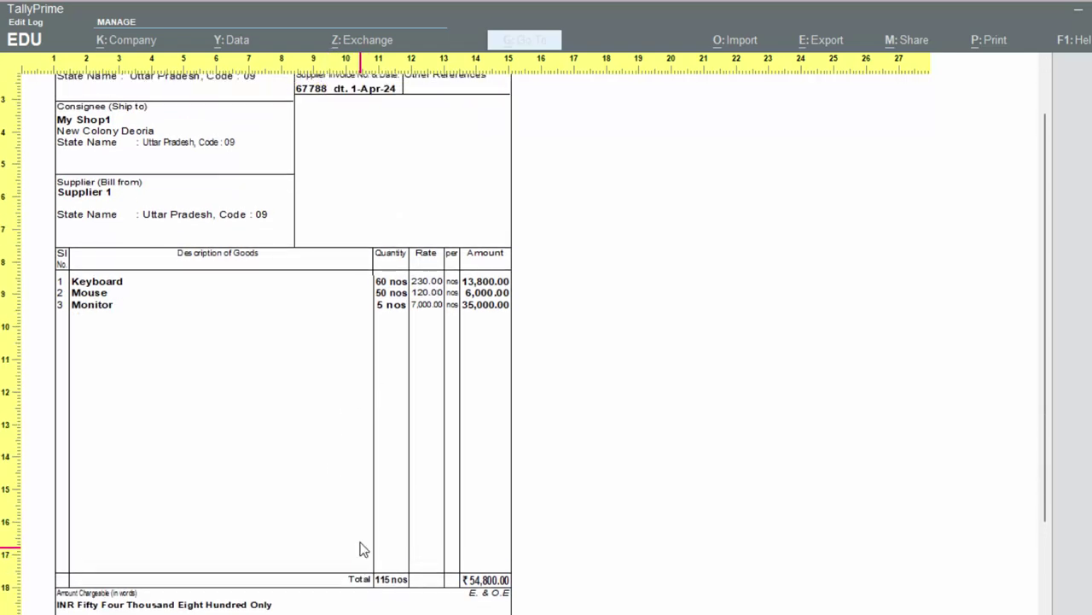
{"action": "key", "text": "Escape"}
{"action": "key", "text": "Escape"}
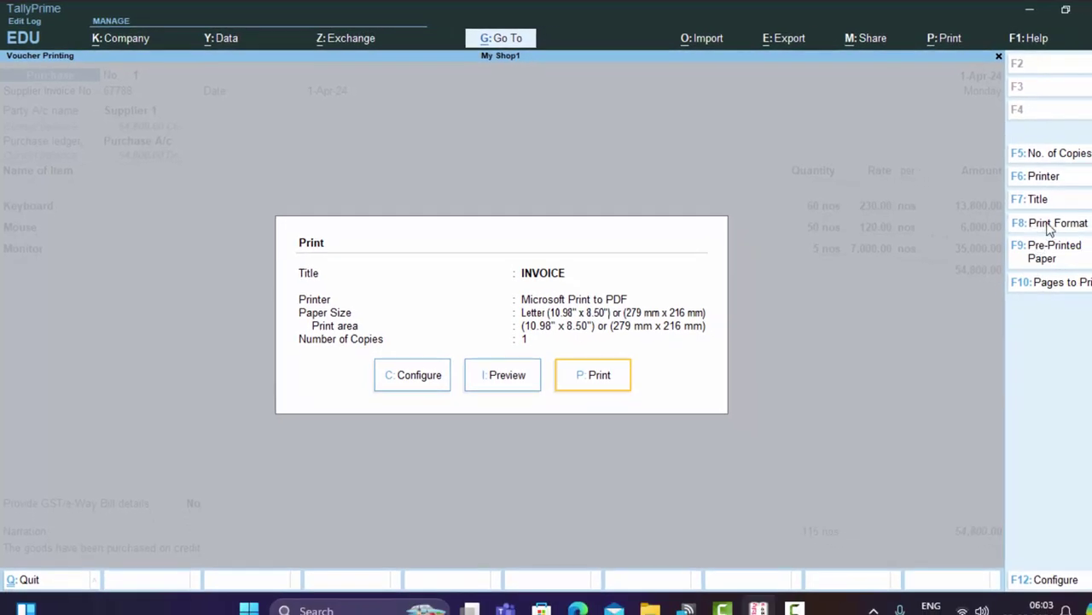
{"action": "left_click", "coordinate": [1047, 229]}
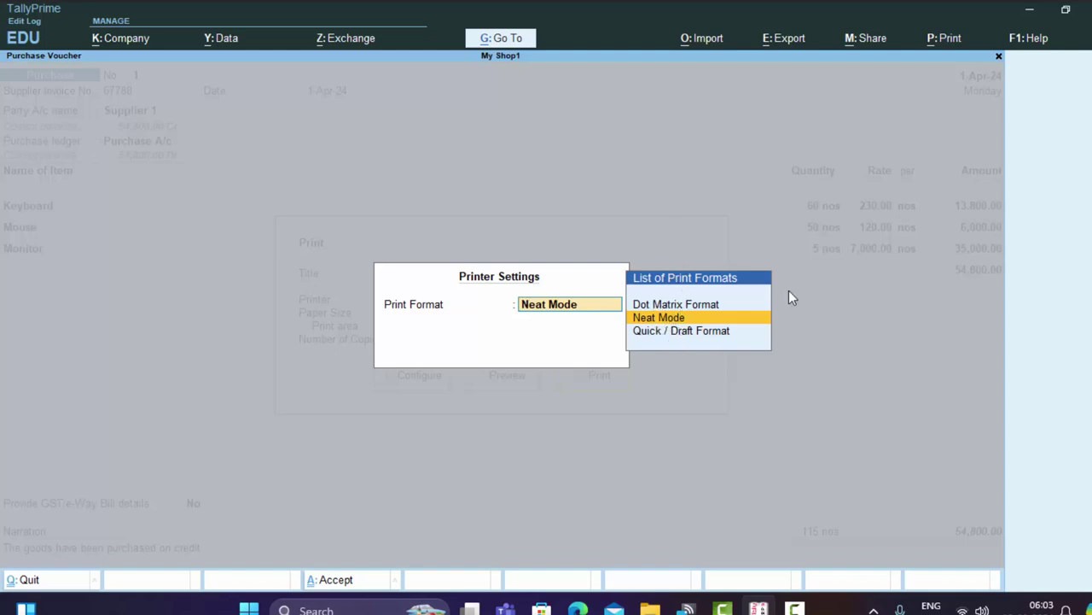
{"action": "key", "text": "Return"}
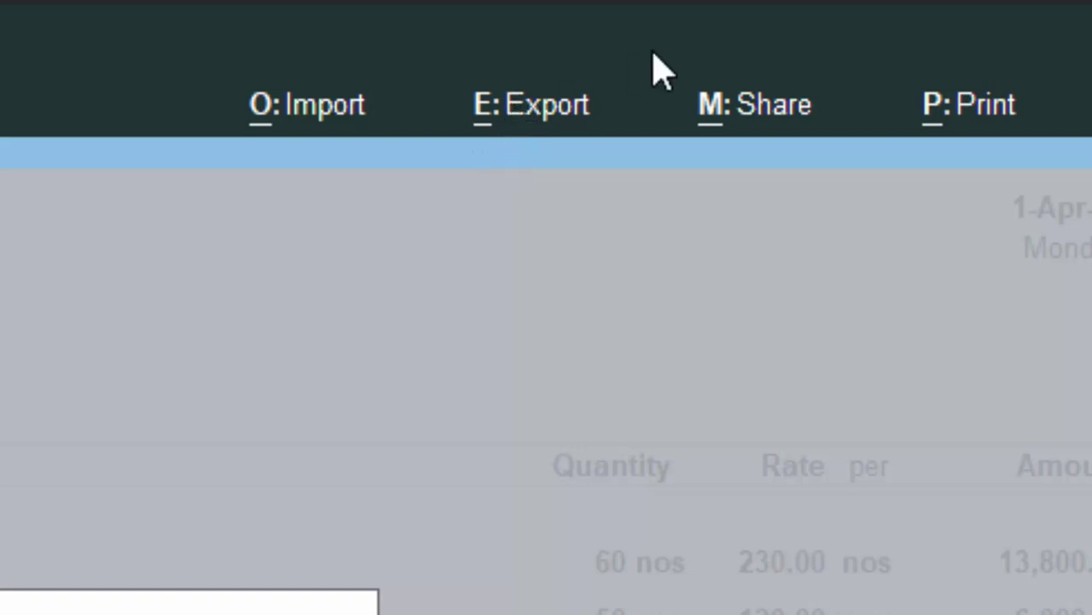
{"action": "key", "text": "alt+e"}
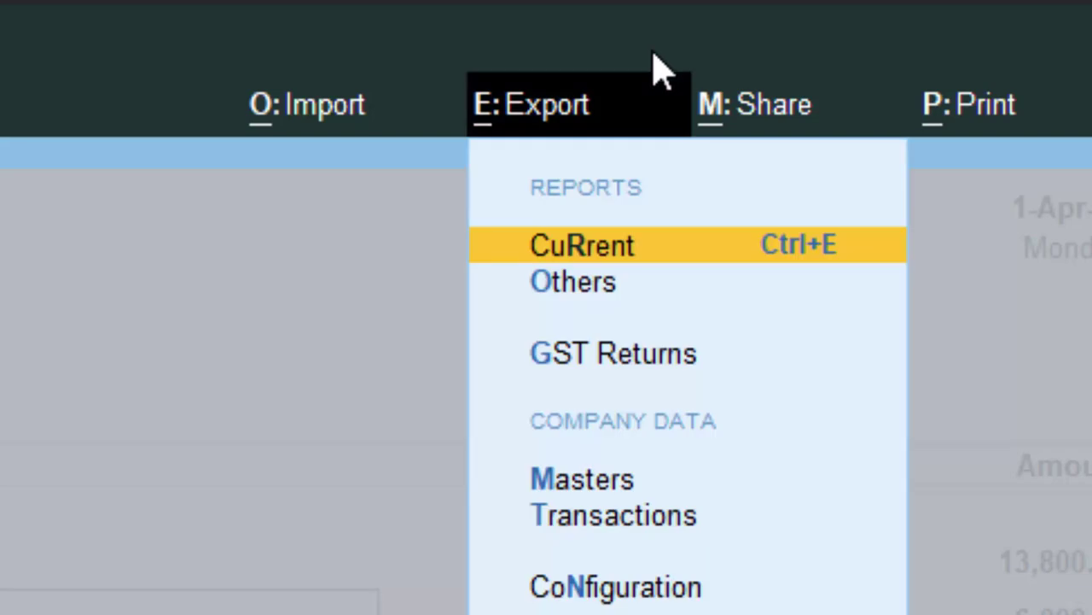
{"action": "key", "text": "Return"}
{"action": "key", "text": "ctrl+a"}
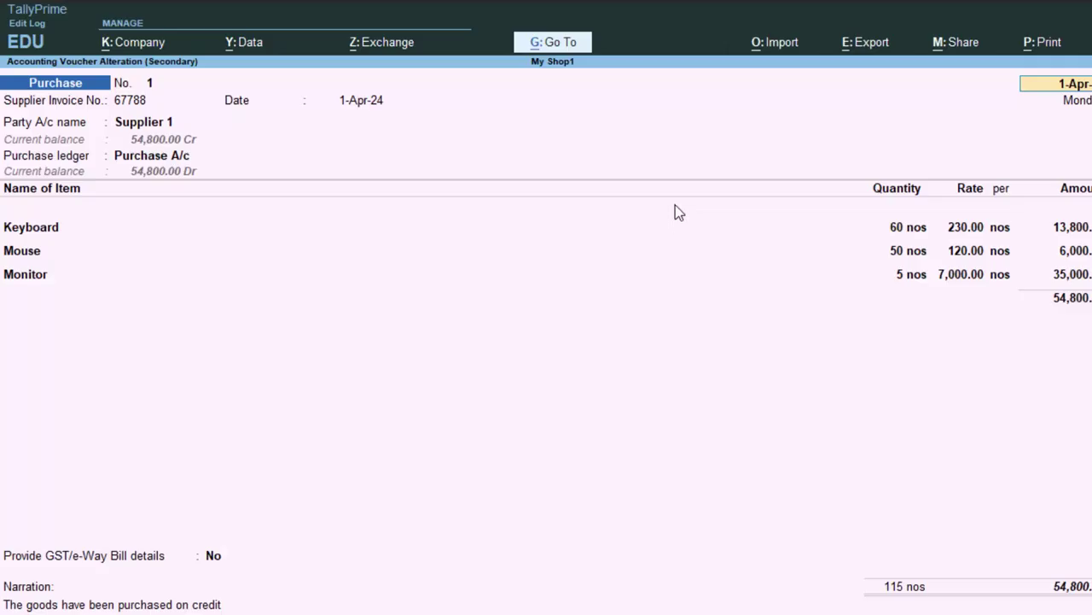
- Export the current purchase voucher to the local drive in Excel (Spreadsheet) format as Purchase_1.xlsx
{"action": "left_click", "coordinate": [865, 48]}
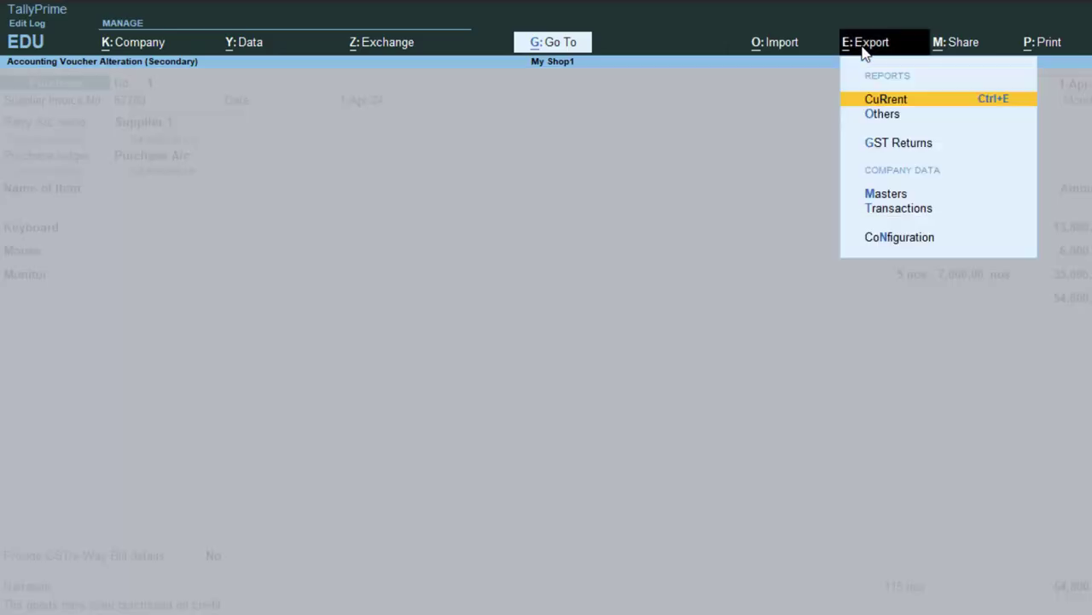
{"action": "left_click", "coordinate": [897, 209]}
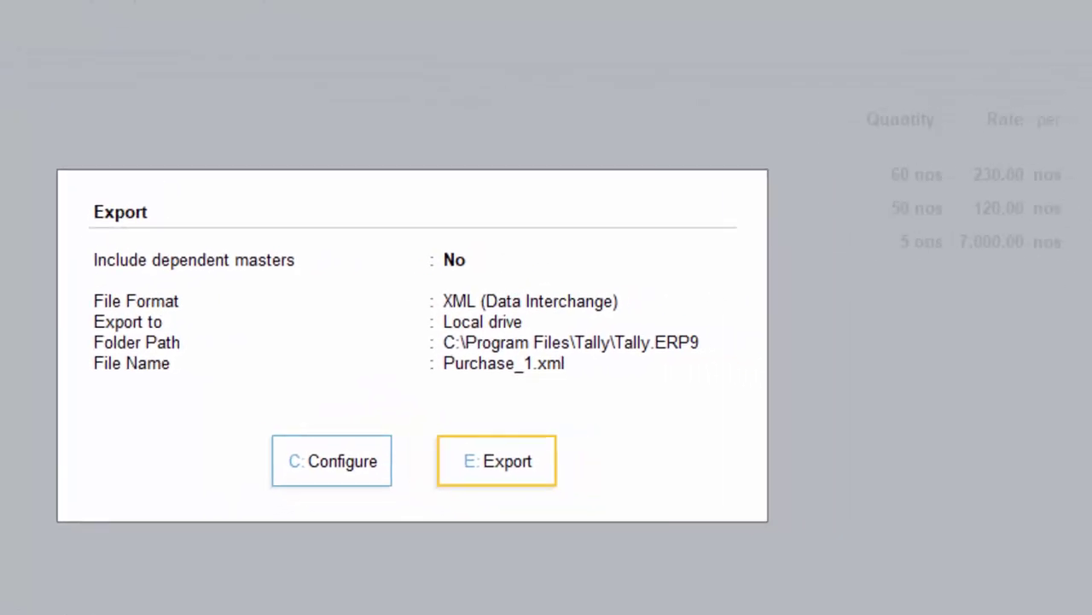
{"action": "left_click", "coordinate": [999, 247]}
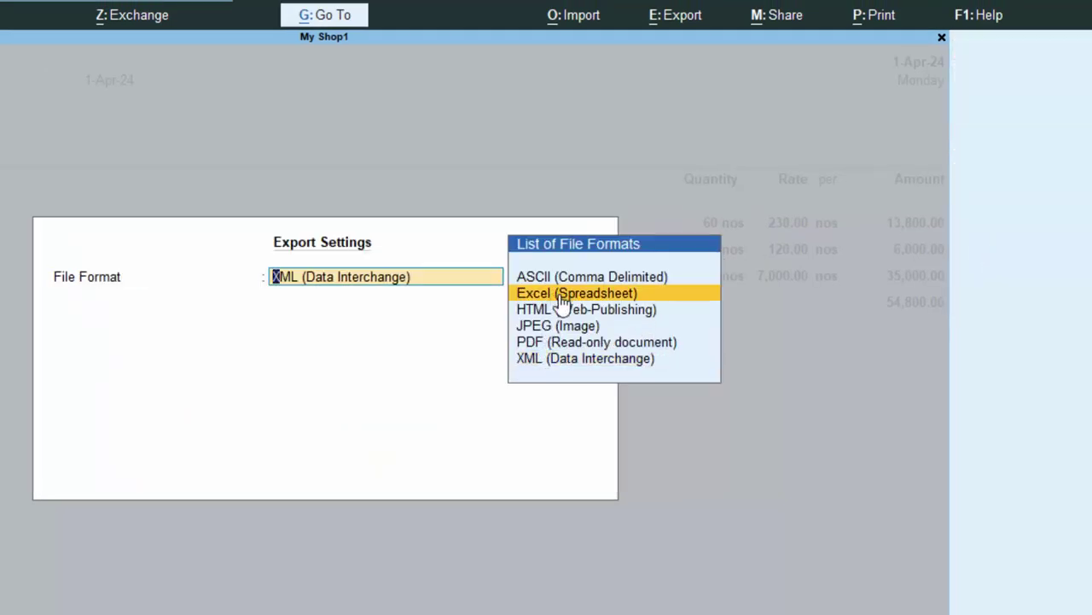
{"action": "left_click", "coordinate": [585, 287]}
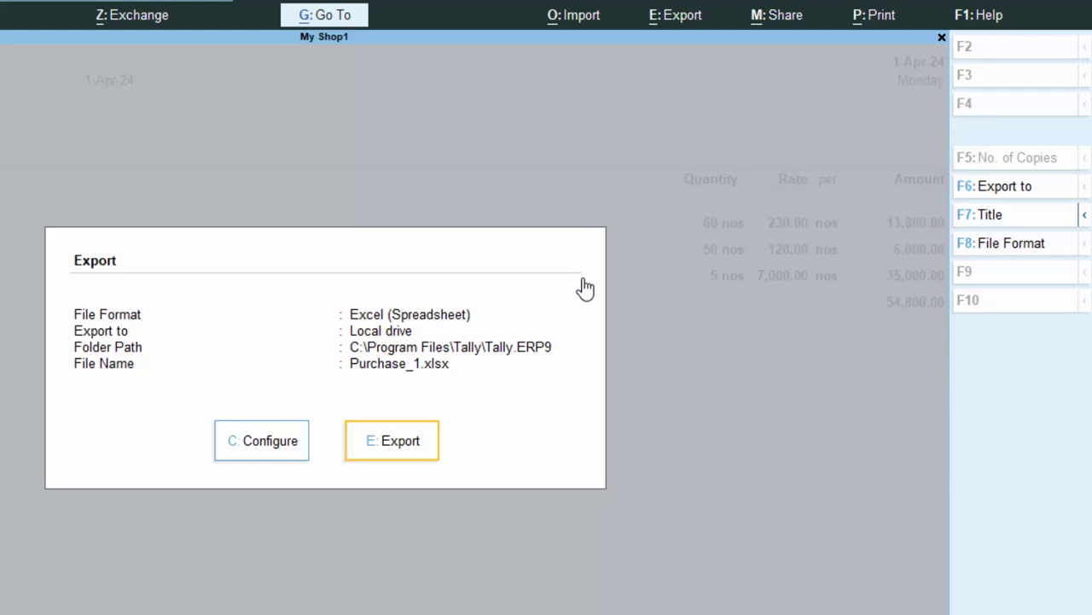
{"action": "key", "text": "Return"}
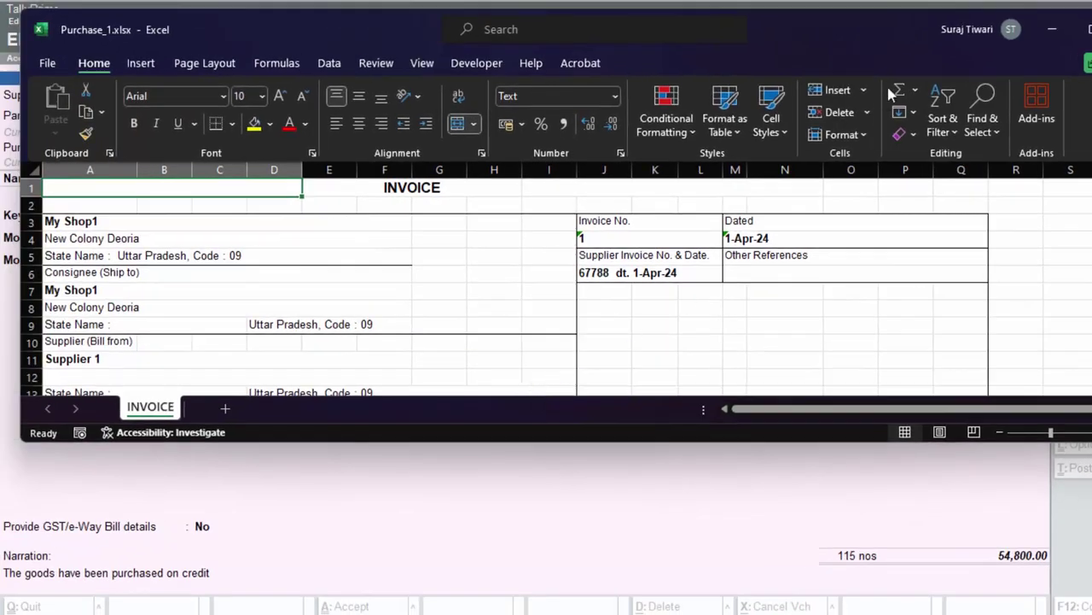
- Maximize the exported Purchase_1.xlsx in Excel to review its INVOICE sheet, and switch back to TallyPrime
{"action": "left_click", "coordinate": [1082, 31]}
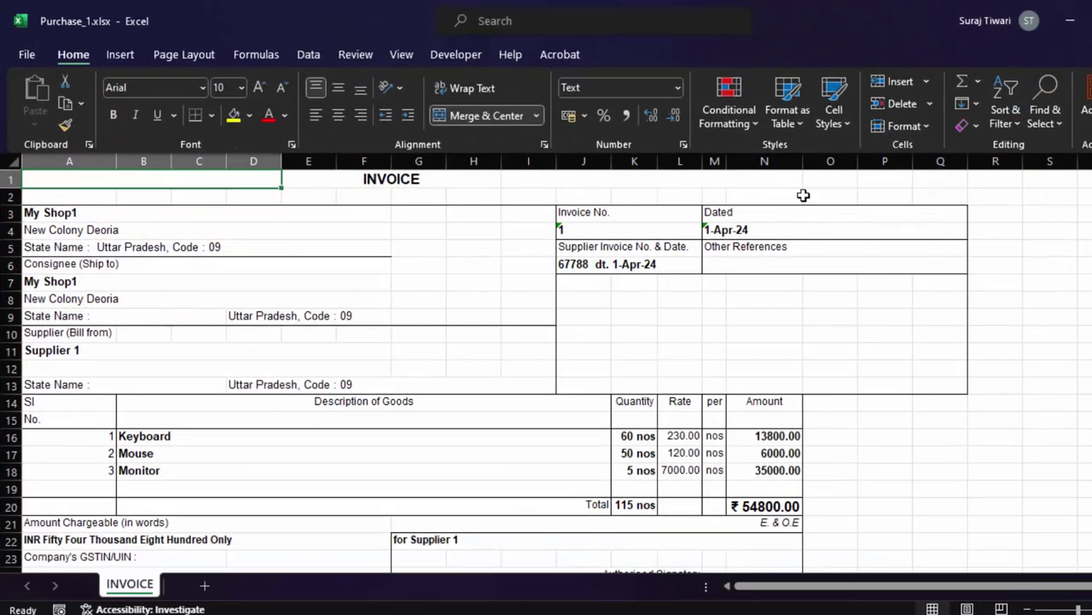
{"action": "scroll", "coordinate": [419, 394], "scroll_direction": "down", "scroll_amount": 4}
{"action": "scroll", "coordinate": [418, 394], "scroll_direction": "up", "scroll_amount": 4}
{"action": "key", "text": "alt+Tab"}
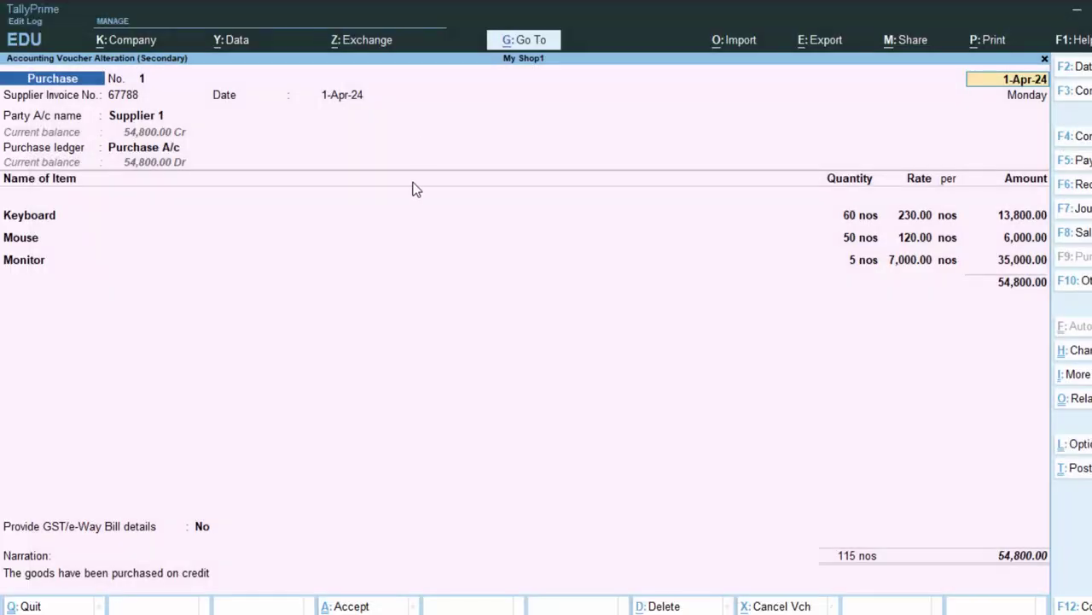
- Quit the purchase voucher without saving changes and return from the Day Book to the Gateway of Tally
{"action": "key", "text": "BackSpace"}
{"action": "key", "text": "Escape"}
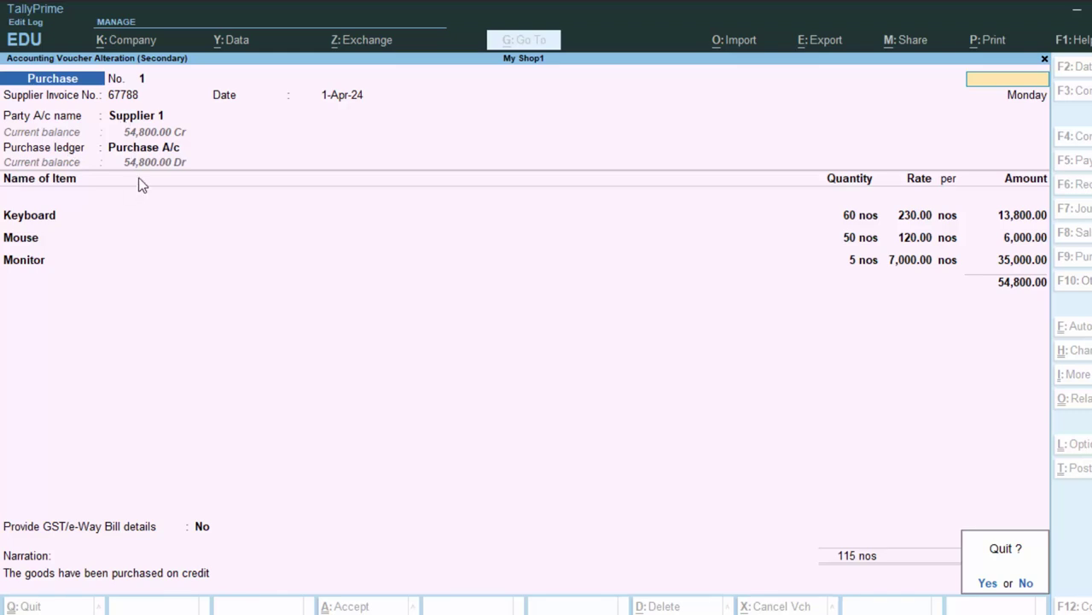
{"action": "key", "text": "y"}
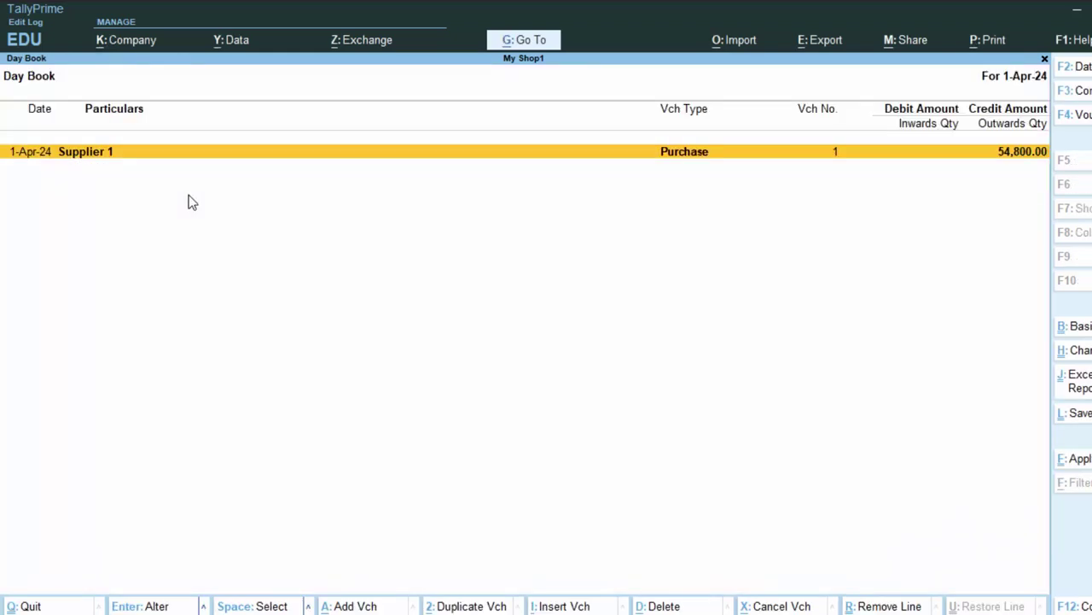
{"action": "key", "text": "Escape"}
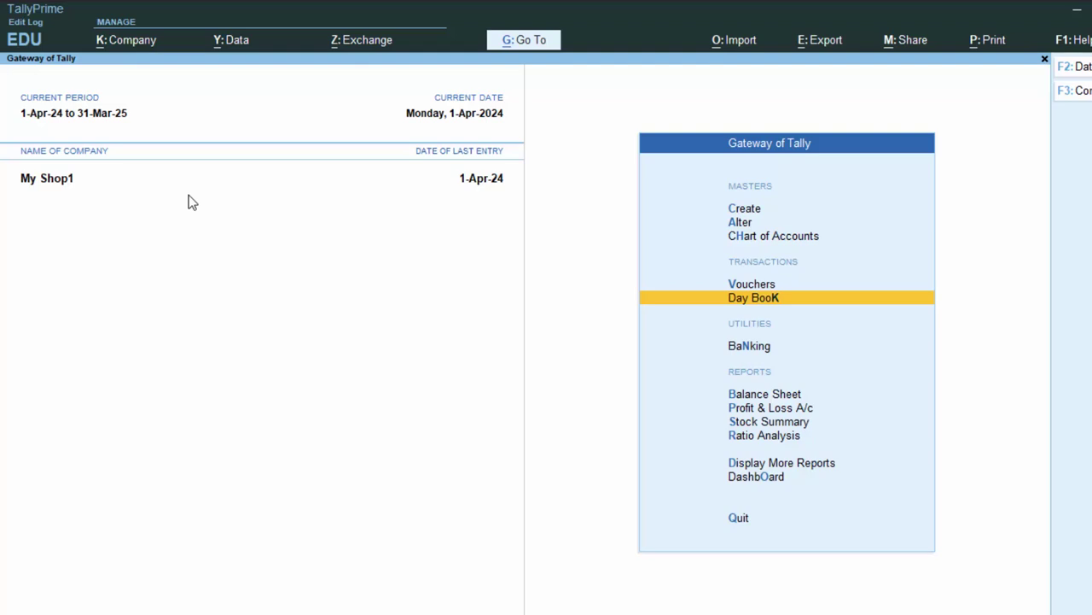
- Open the Supplier 1 ledger for alteration to check whether it can be deleted, and quit it without changes
{"action": "key", "text": "Up"}
{"action": "key", "text": "Up"}
{"action": "key", "text": "Up"}
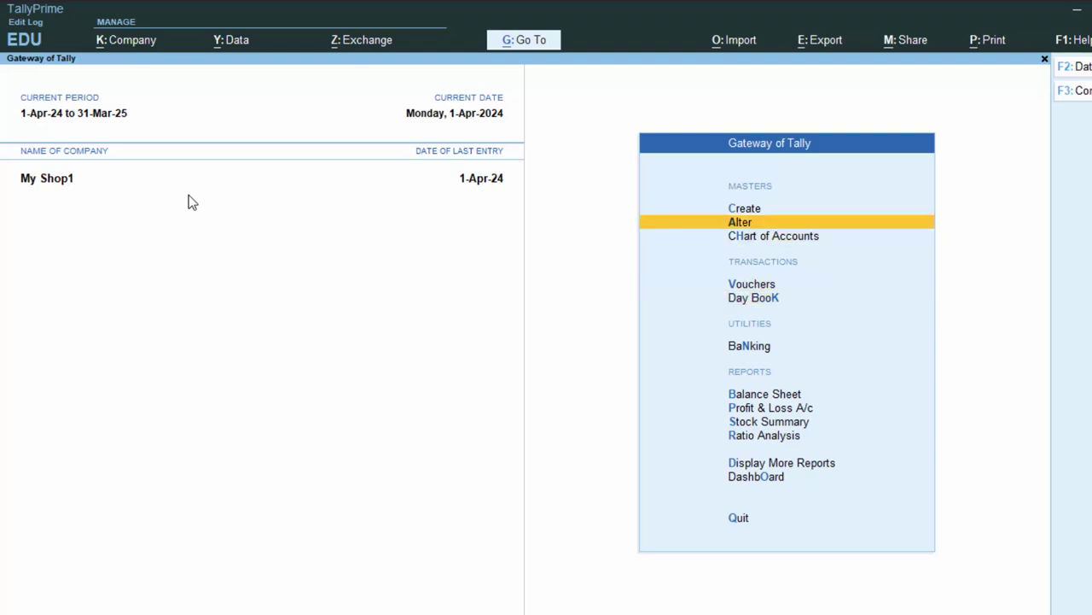
{"action": "key", "text": "Return"}
{"action": "key", "text": "Down"}
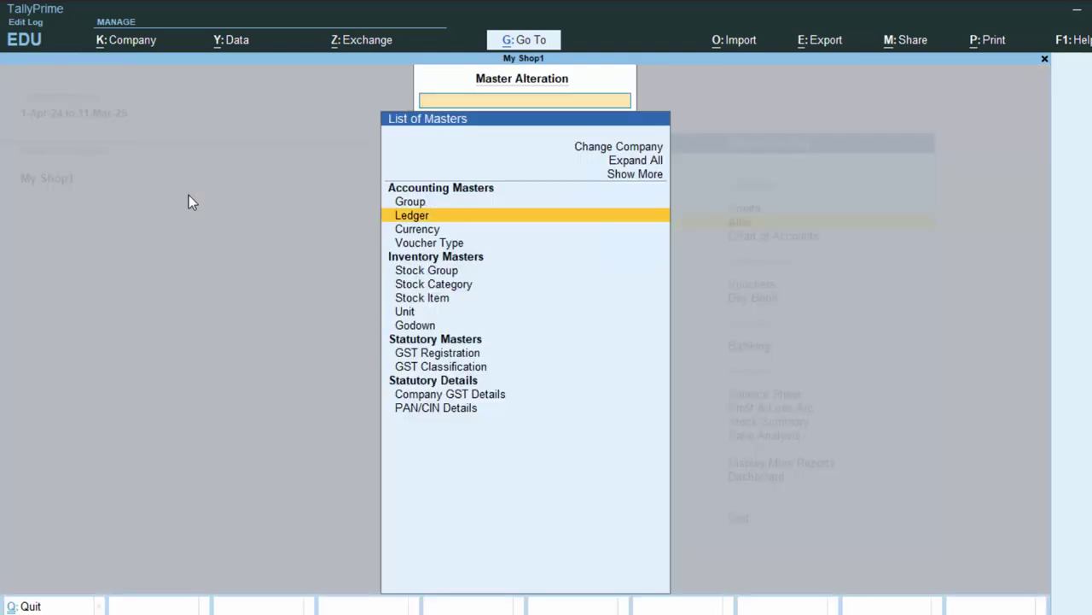
{"action": "key", "text": "Return"}
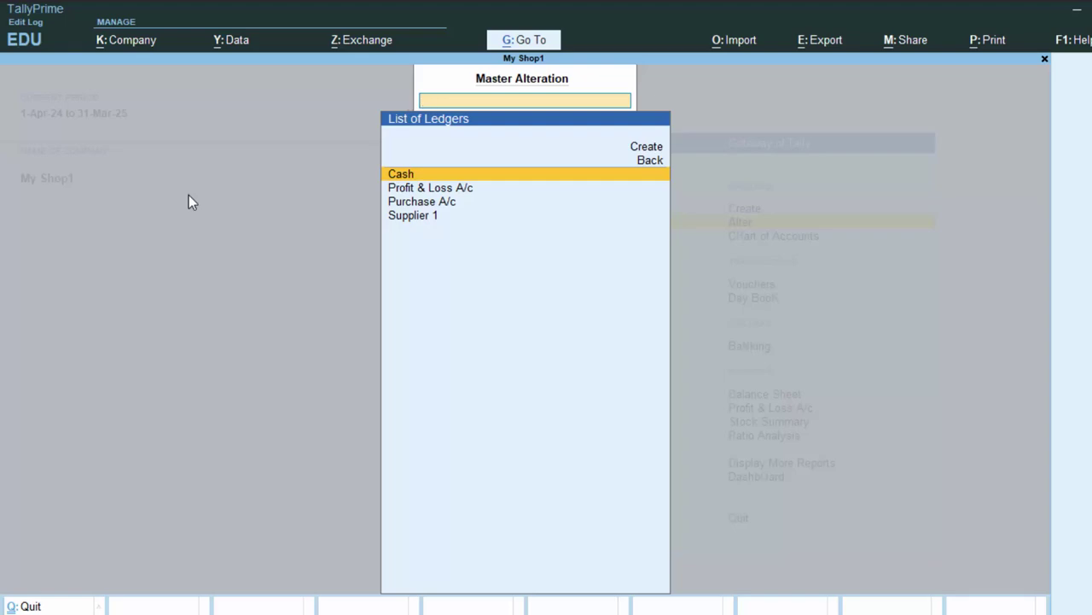
{"action": "key", "text": "Down"}
{"action": "key", "text": "Down"}
{"action": "key", "text": "Down"}
{"action": "key", "text": "Return"}
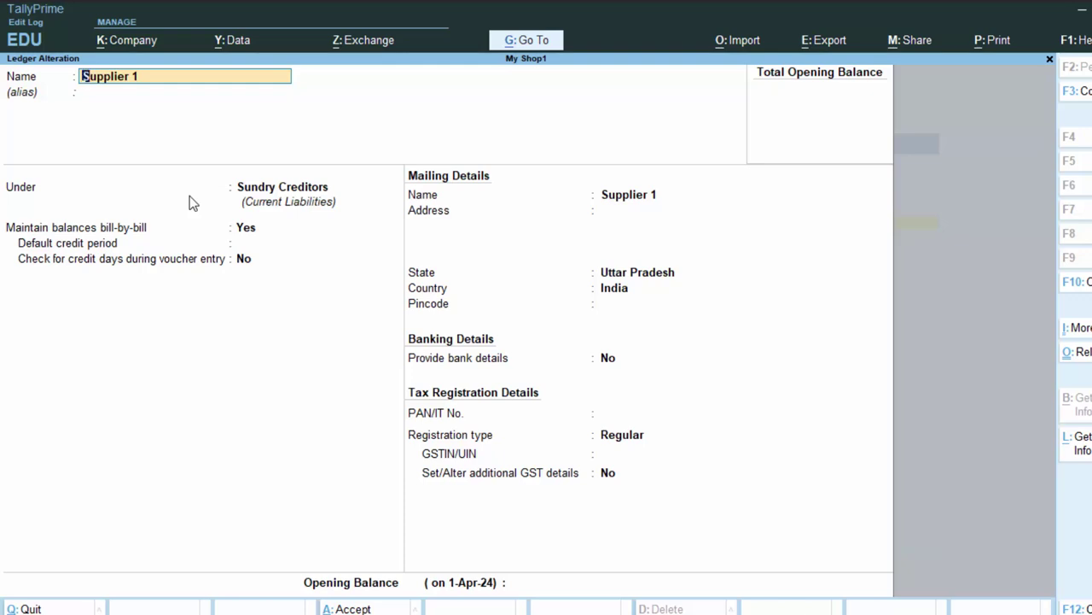
{"action": "key", "text": "Escape"}
{"action": "key", "text": "y"}
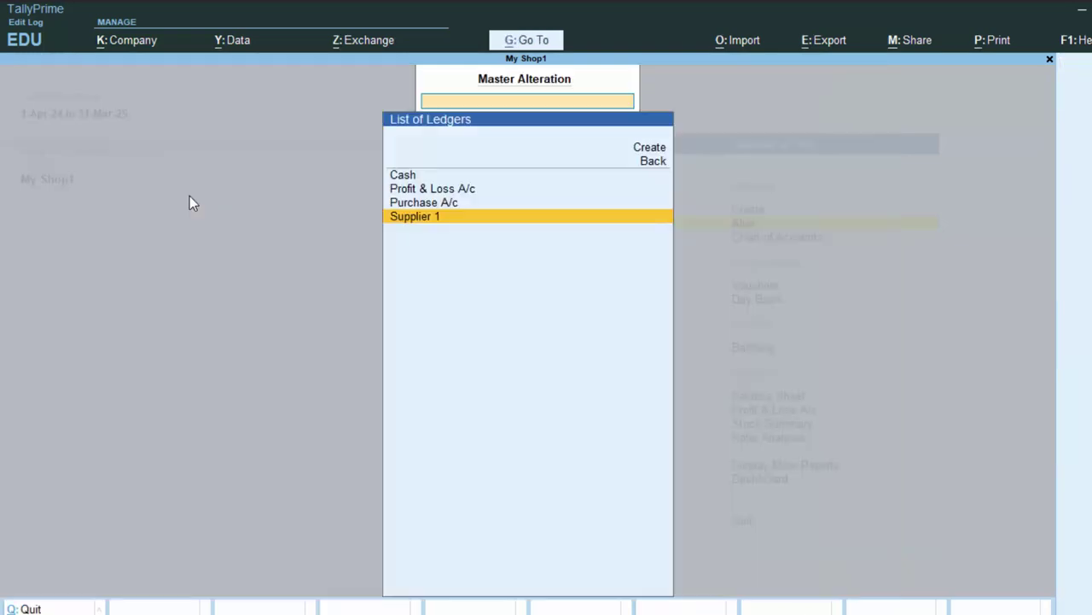
- Open the Purchase A/c ledger for alteration, quit it without changes, and return to the Gateway of Tally
{"action": "key", "text": "Up"}
{"action": "key", "text": "Return"}
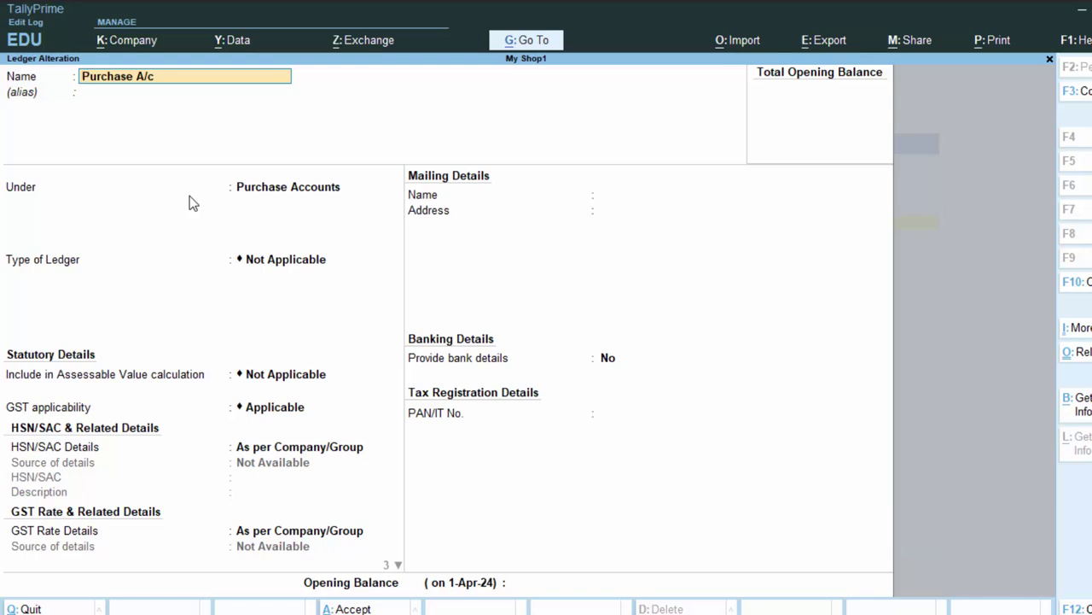
{"action": "key", "text": "Escape"}
{"action": "key", "text": "y"}
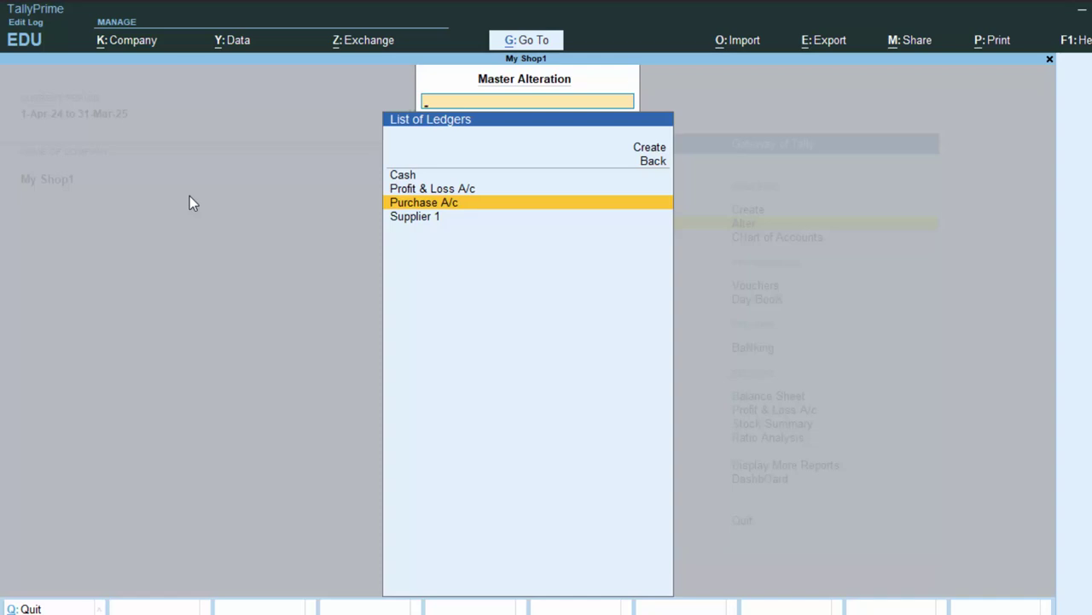
{"action": "key", "text": "Escape"}
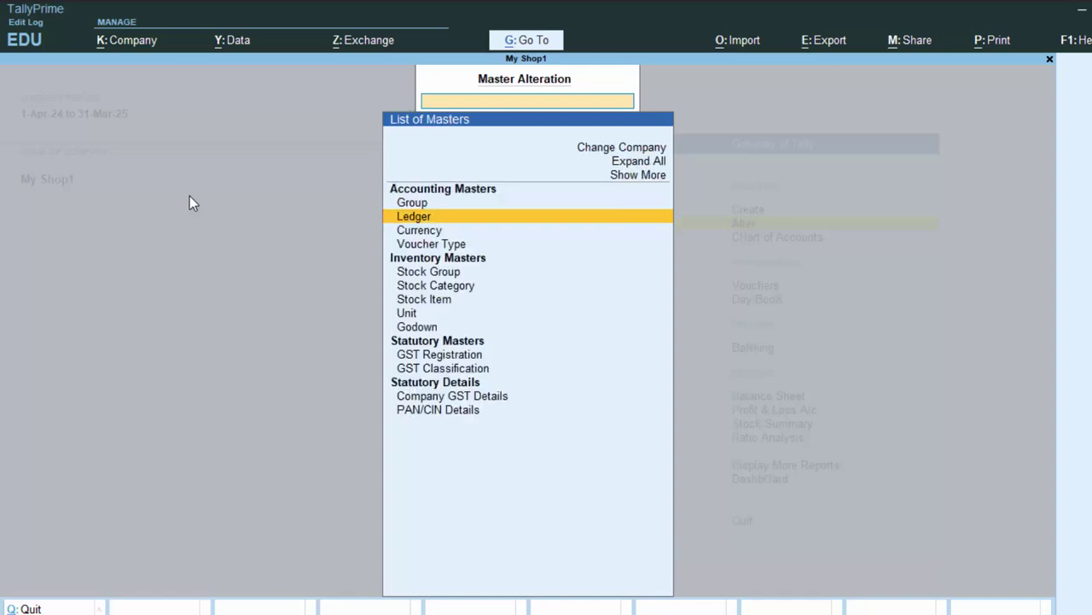
{"action": "key", "text": "Escape"}
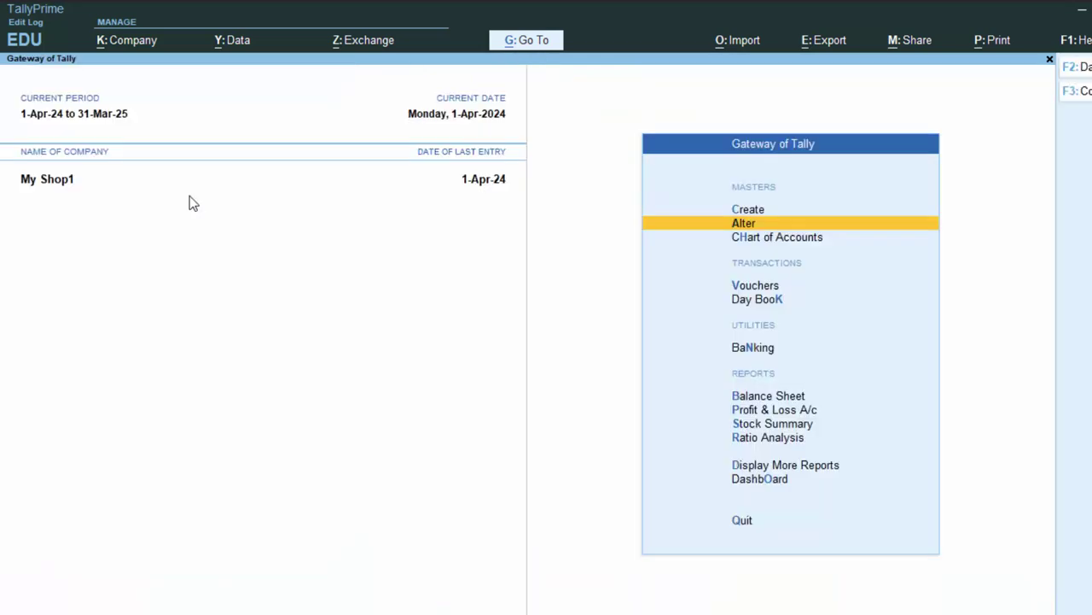
- Delete the Supplier 1 purchase voucher from the Day Book and return to the Gateway of Tally
{"action": "key", "text": "d"}
{"action": "key", "text": "d"}
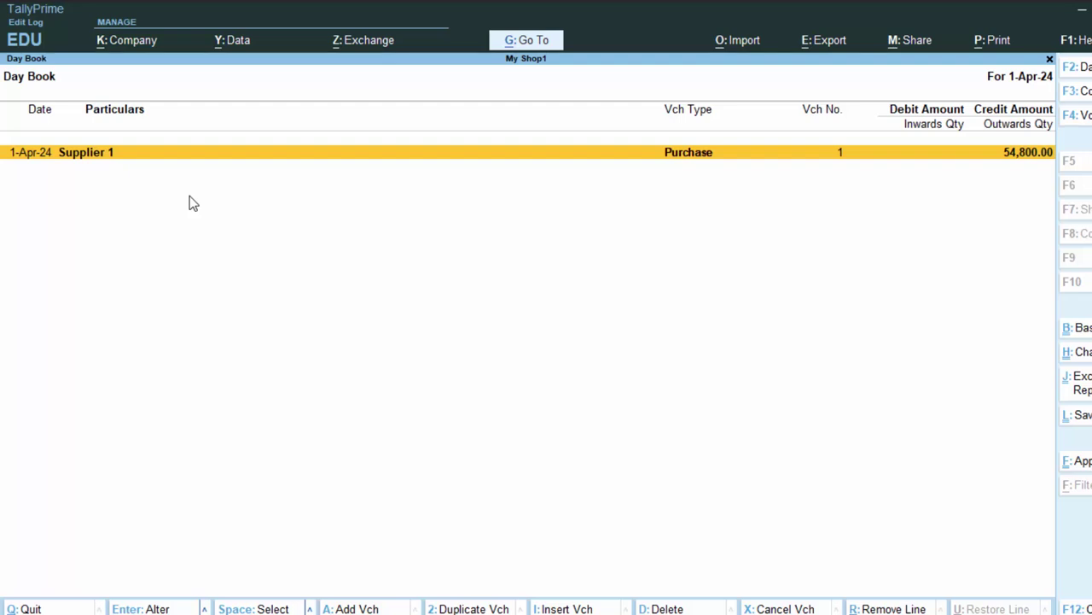
{"action": "key", "text": "Return"}
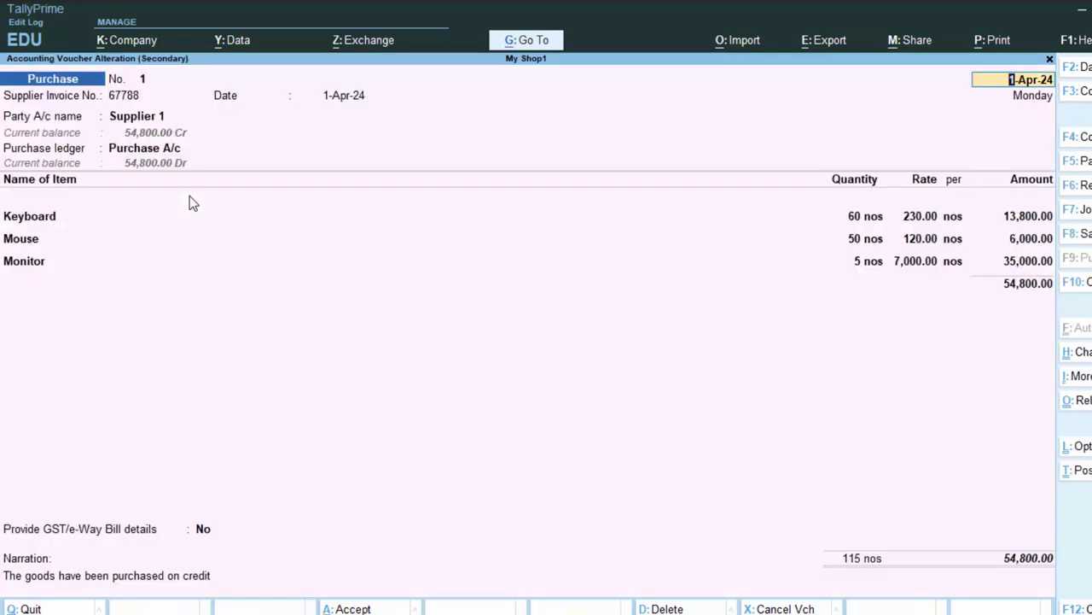
{"action": "key", "text": "alt+d"}
{"action": "key", "text": "y"}
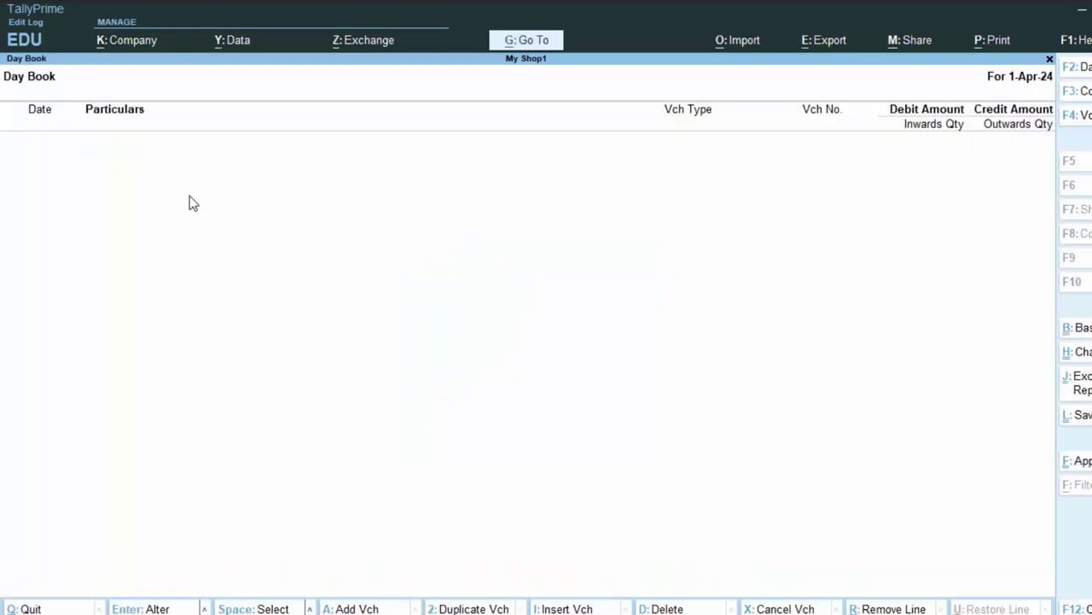
{"action": "key", "text": "Escape"}
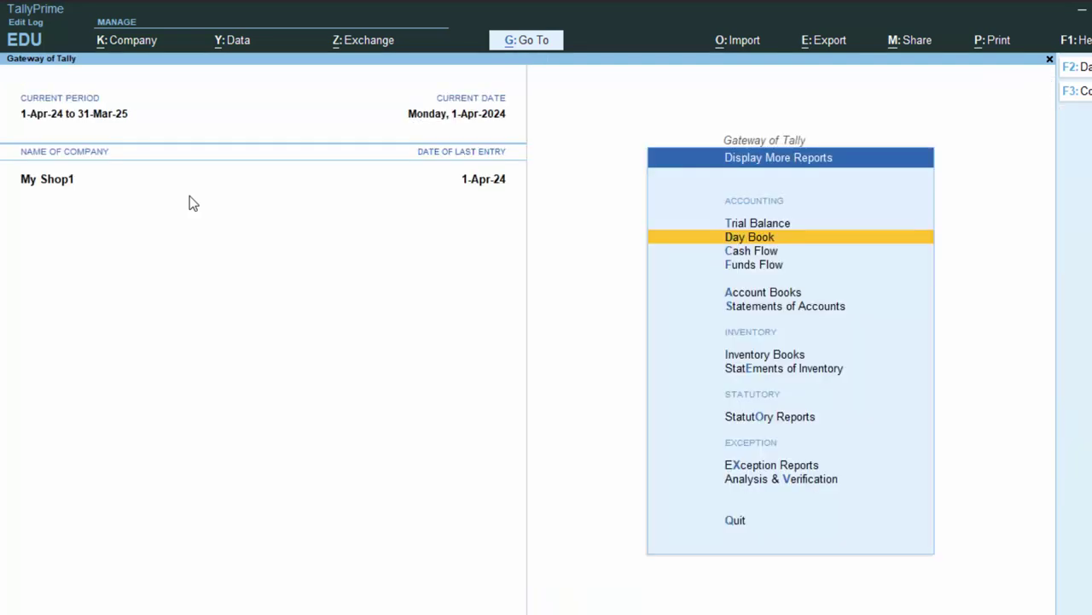
{"action": "key", "text": "Escape"}
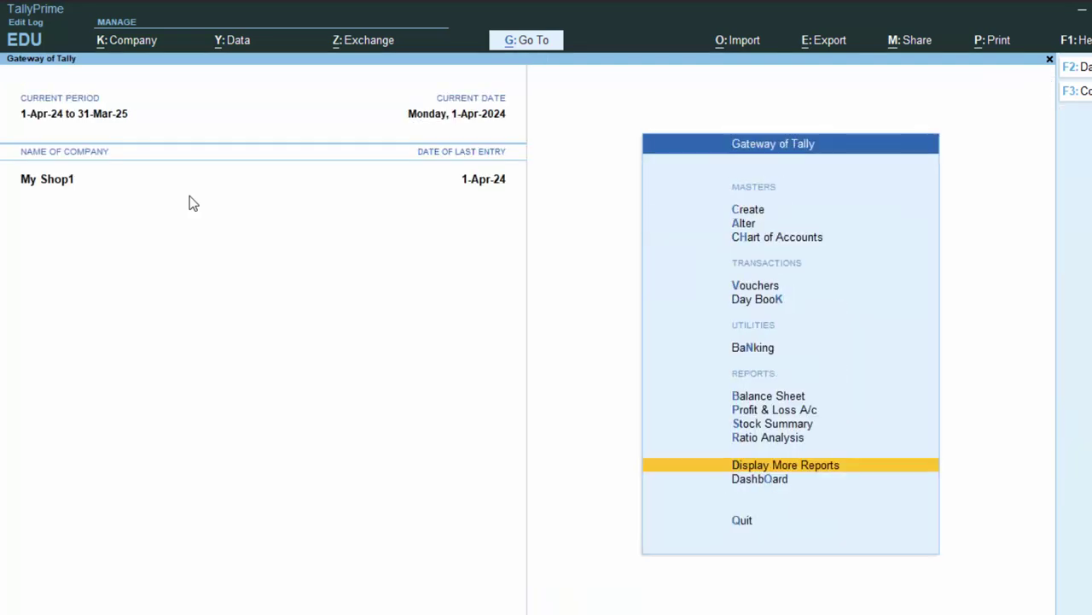
- Open the Supplier 1 ledger for alteration from the list of ledgers
{"action": "key", "text": "Up"}
{"action": "key", "text": "Up"}
{"action": "key", "text": "Up"}
{"action": "key", "text": "Up"}
{"action": "key", "text": "Up"}
{"action": "key", "text": "Up"}
{"action": "key", "text": "Up"}
{"action": "key", "text": "Up"}
{"action": "key", "text": "Up"}
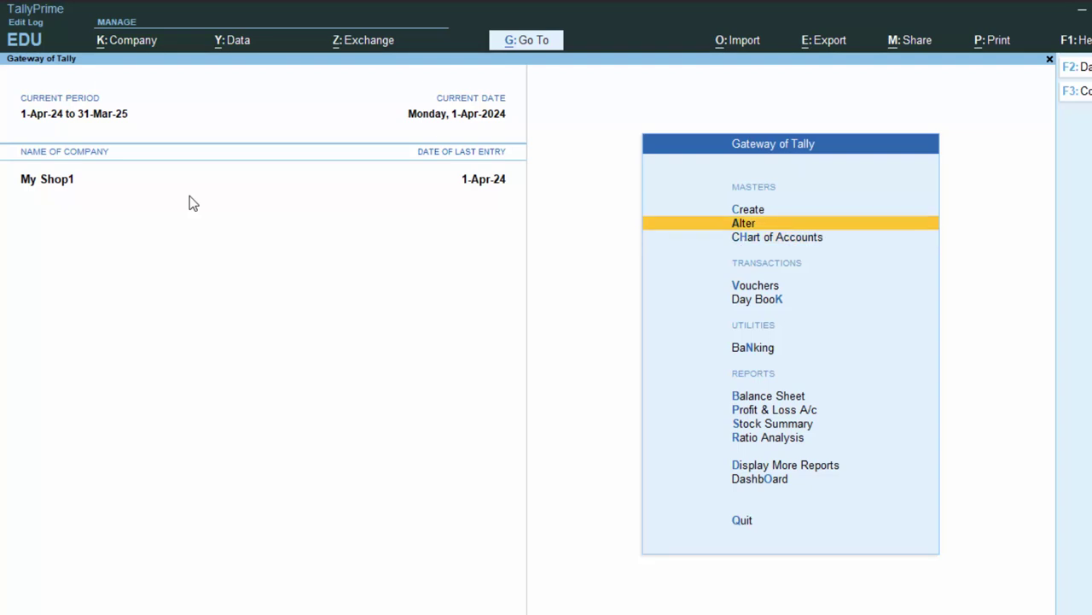
{"action": "key", "text": "Return"}
{"action": "key", "text": "Down"}
{"action": "key", "text": "Return"}
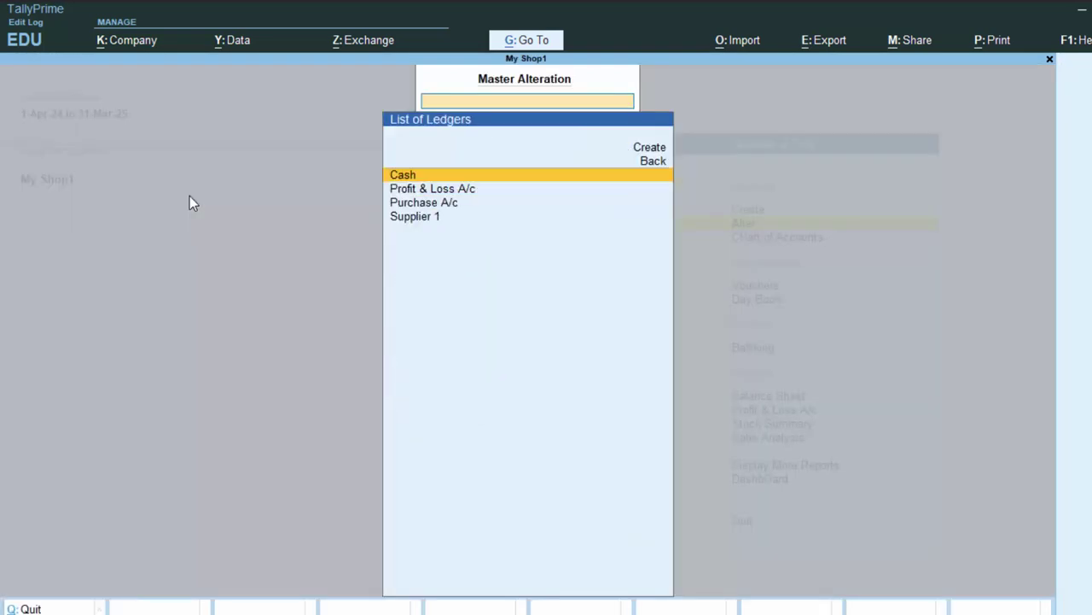
{"action": "key", "text": "Down"}
{"action": "key", "text": "Down"}
{"action": "key", "text": "Down"}
{"action": "key", "text": "Return"}
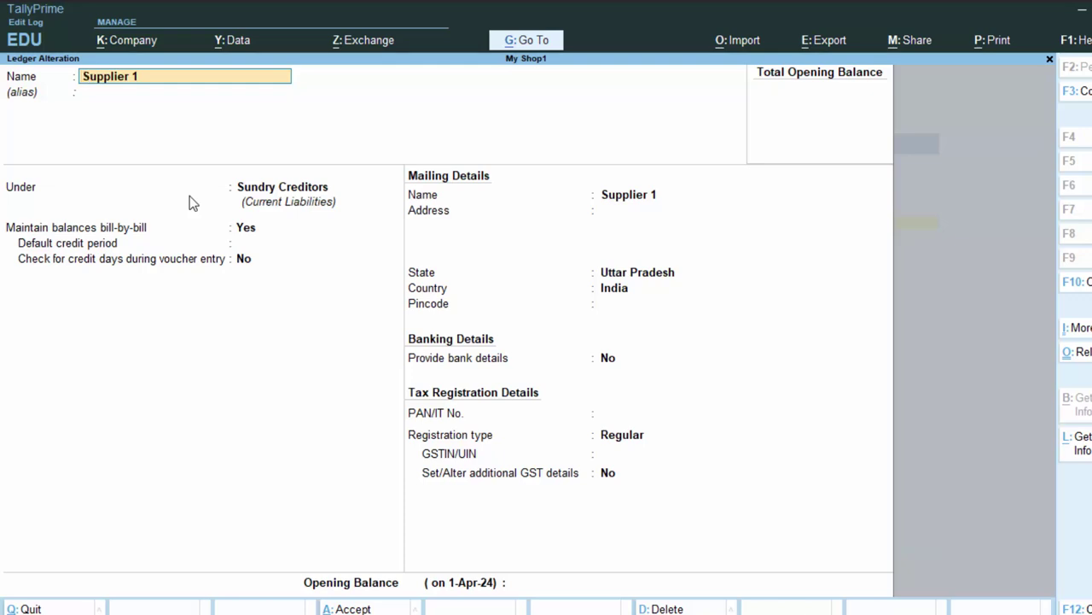
- Request deletion of the Supplier 1 ledger, cancel the request, and leave master alteration without changes
{"action": "key", "text": "alt+d"}
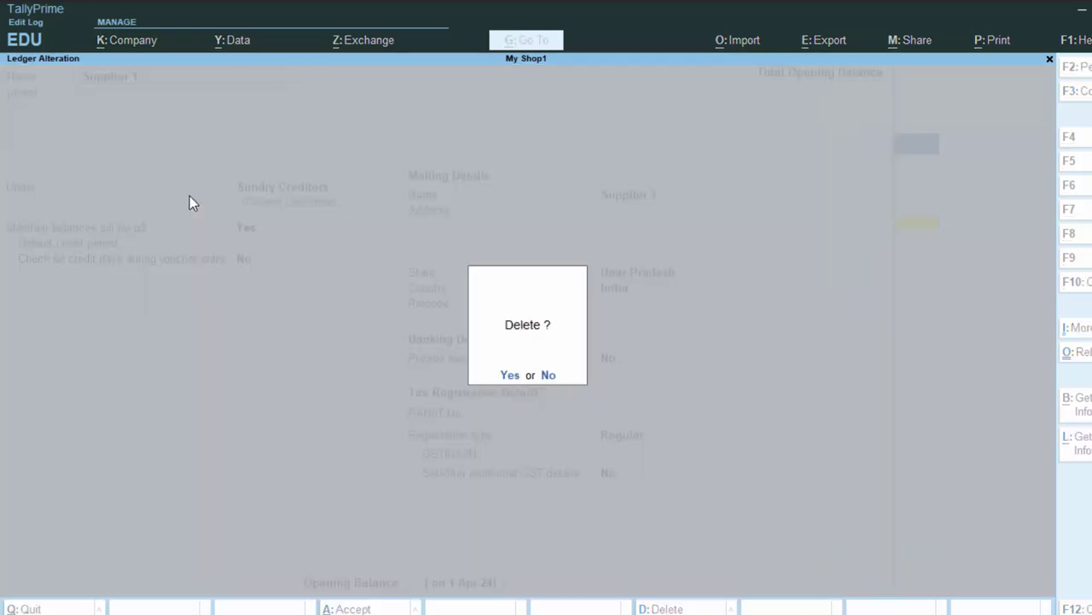
{"action": "key", "text": "Escape"}
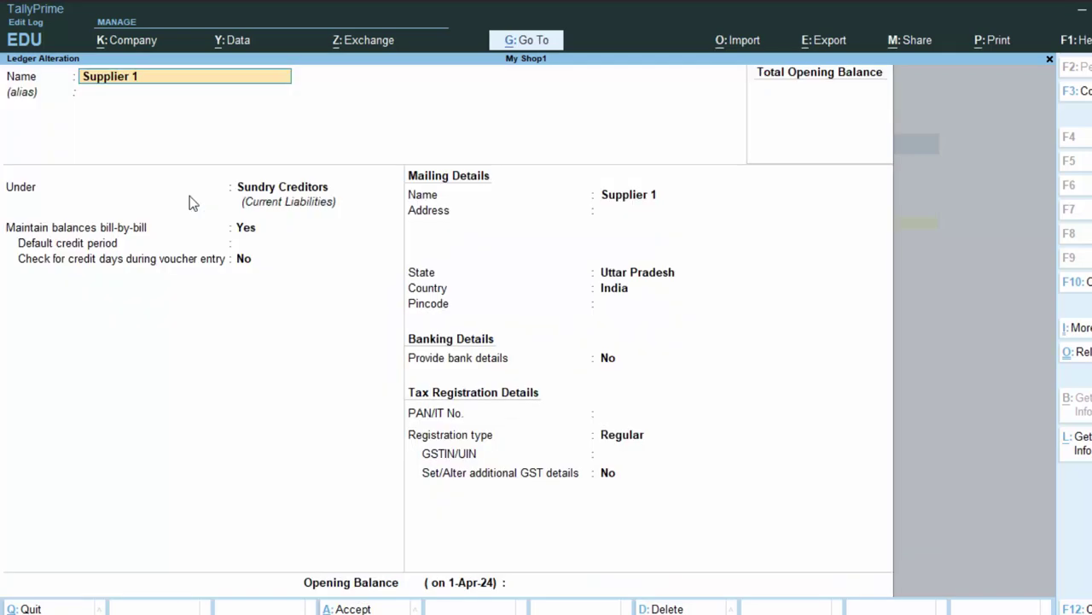
{"action": "key", "text": "BackSpace"}
{"action": "key", "text": "Escape"}
{"action": "key", "text": "y"}
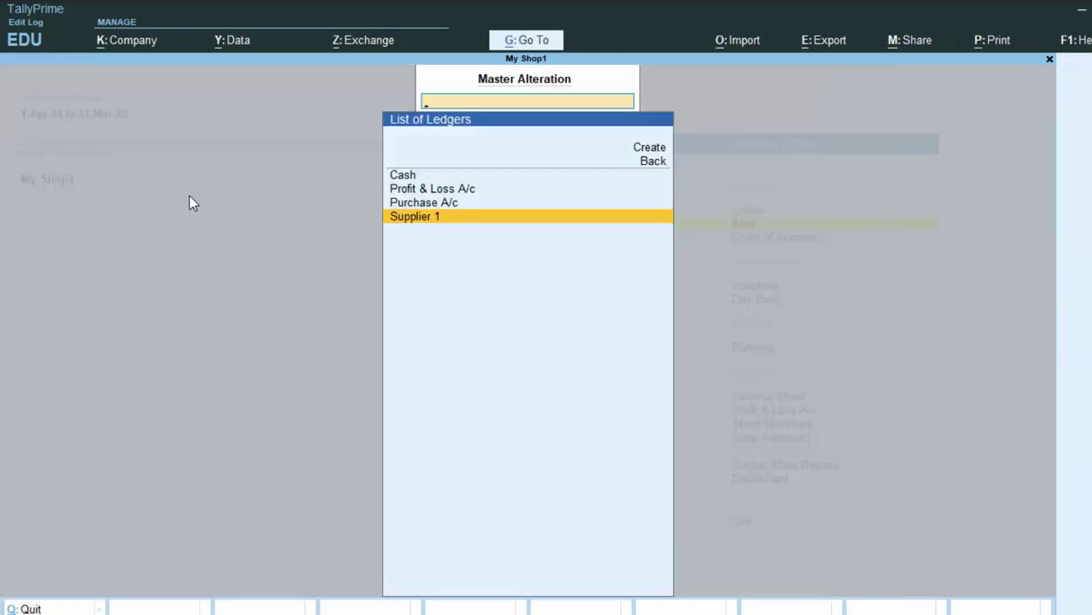
{"action": "key", "text": "Escape"}
{"action": "key", "text": "Escape"}
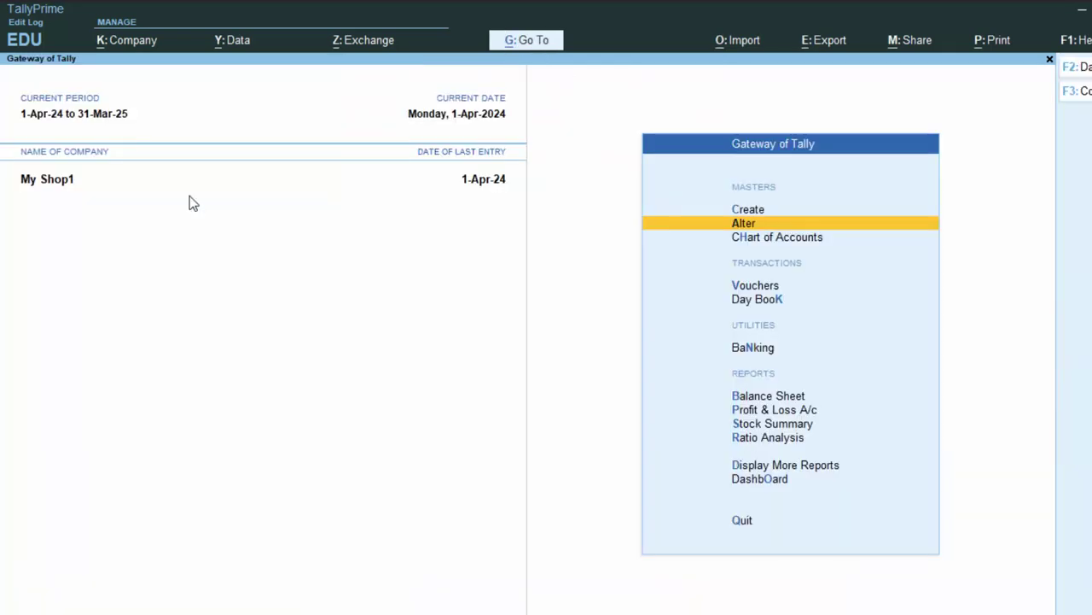